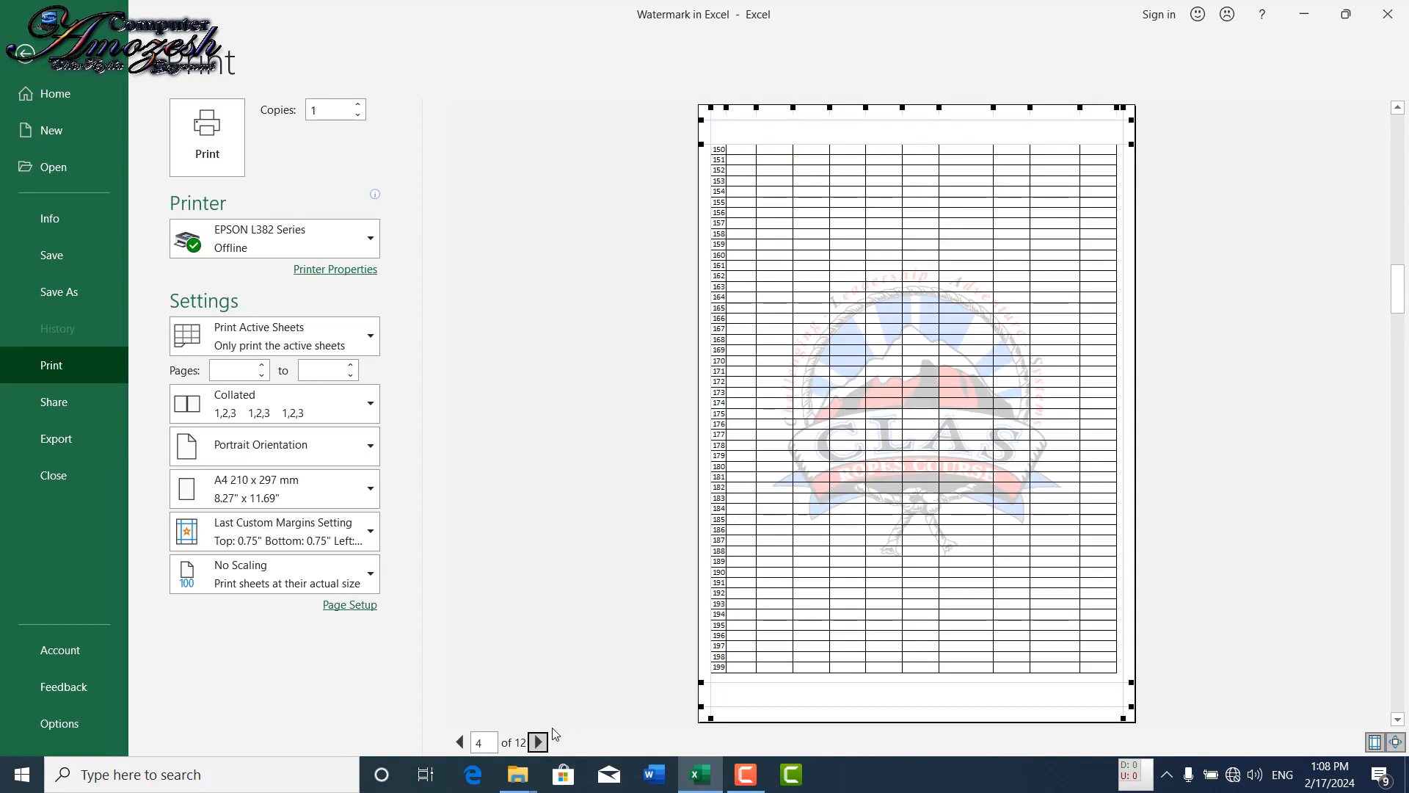
- Page through the sheet's print preview to check the pages, and return to the worksheet
{"action": "left_click", "coordinate": [538, 742]}
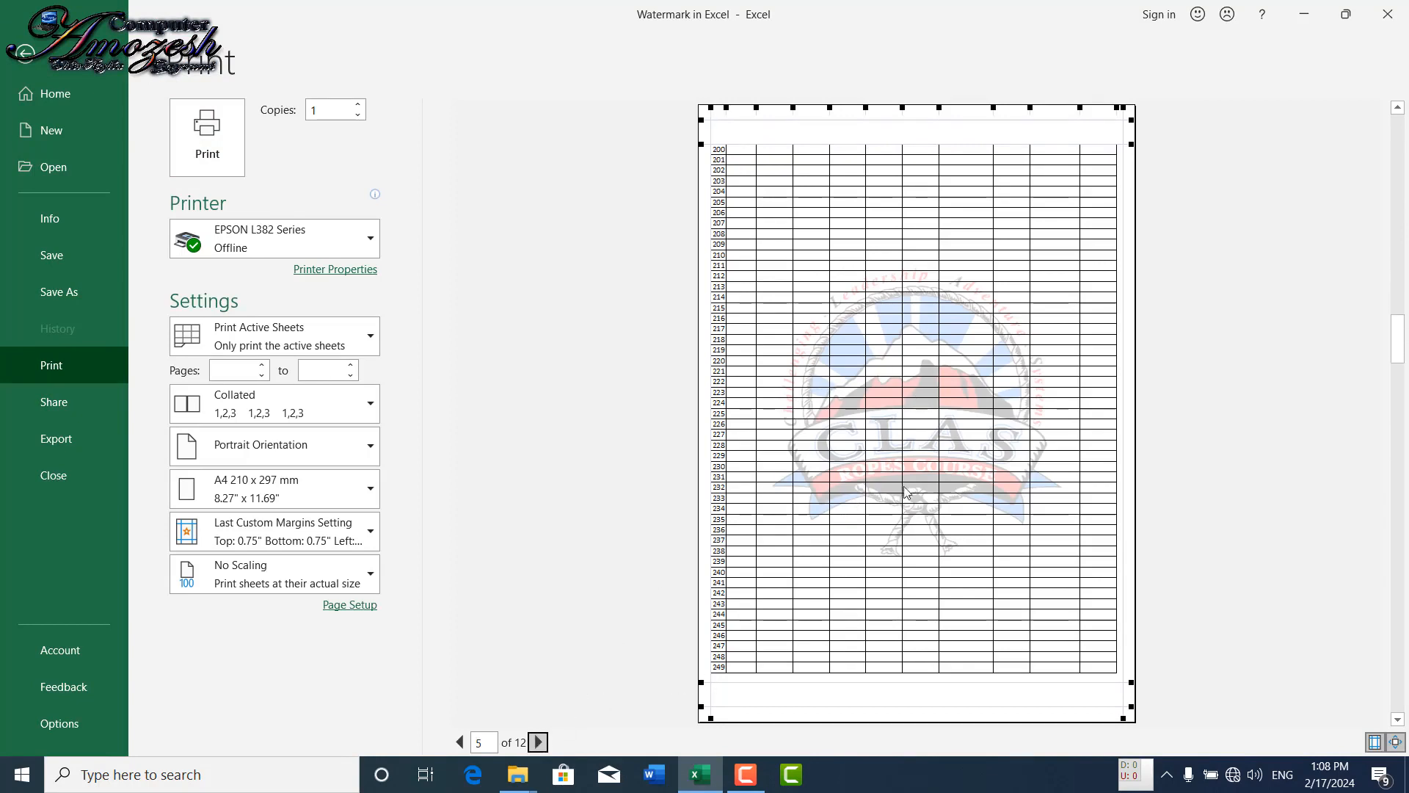
{"action": "key", "text": "Escape"}
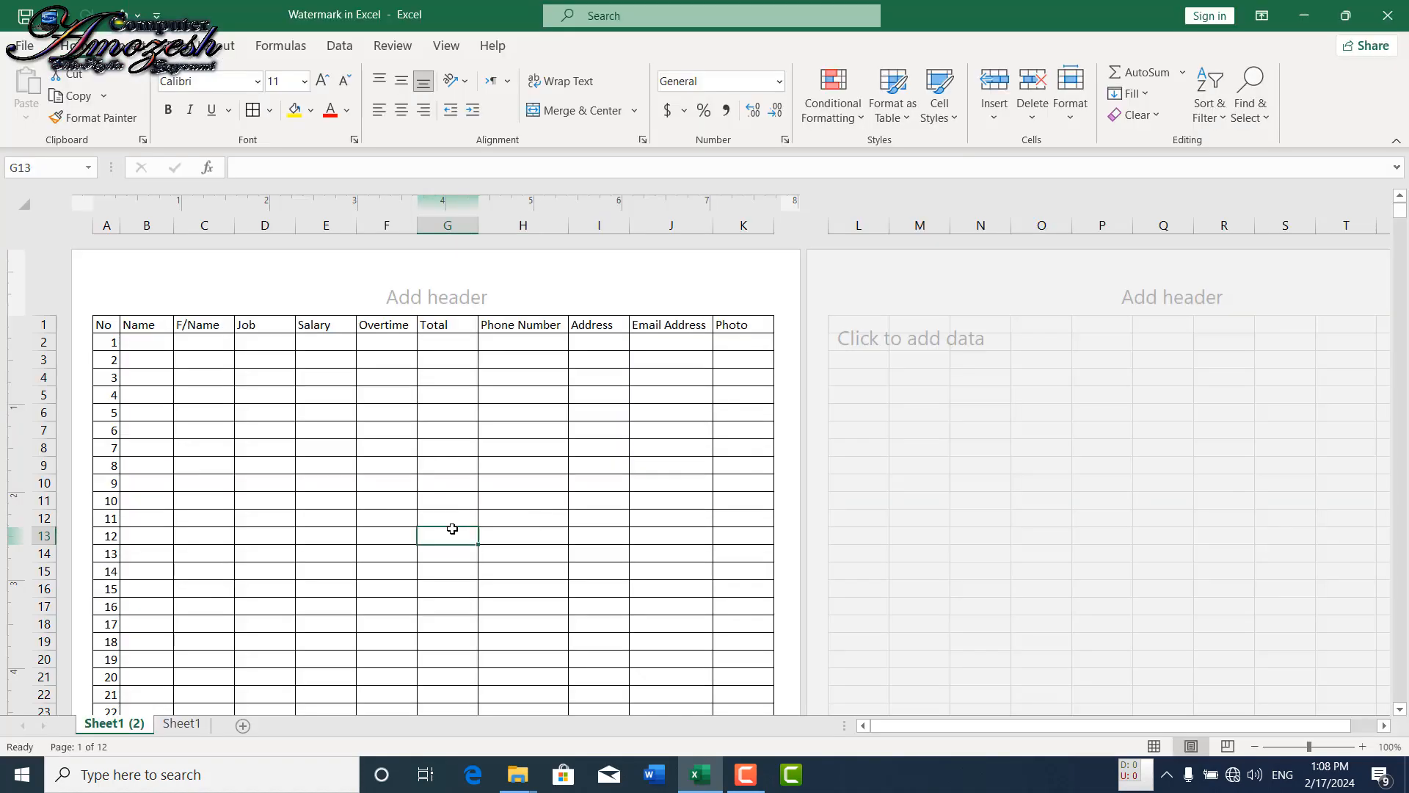
{"action": "key", "text": "ctrl+p"}
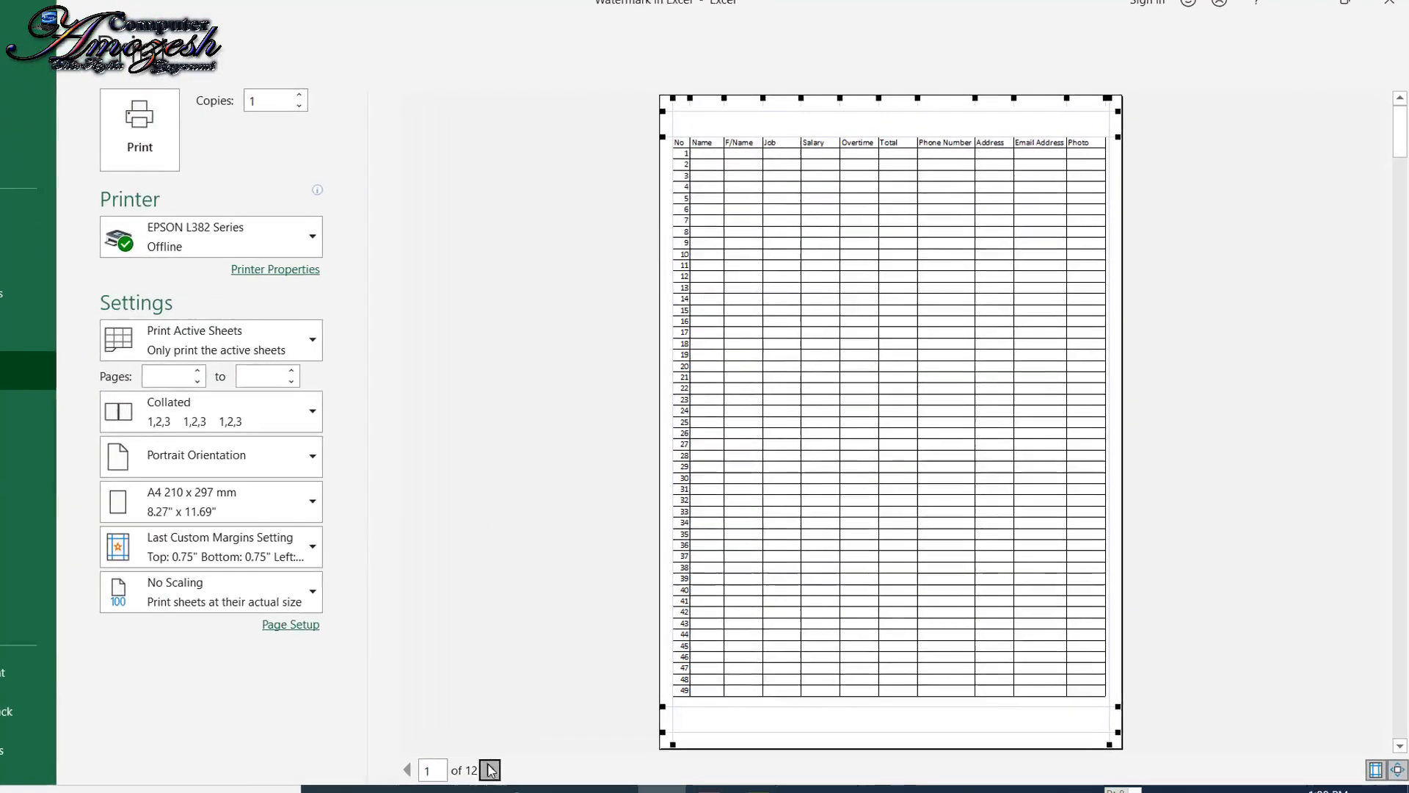
{"action": "left_click", "coordinate": [538, 743]}
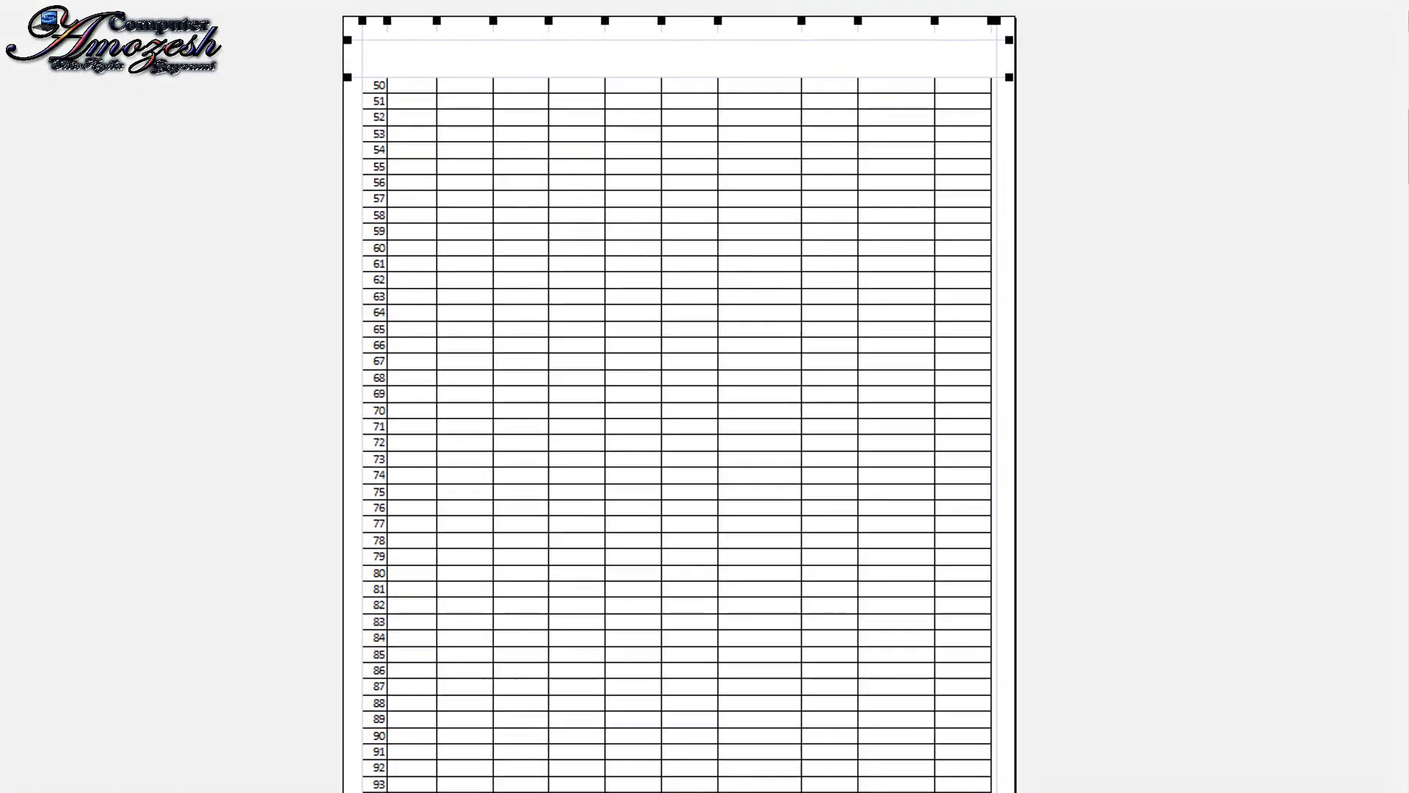
{"action": "left_click", "coordinate": [539, 742]}
{"action": "scroll", "coordinate": [679, 411], "scroll_direction": "down", "scroll_amount": 3}
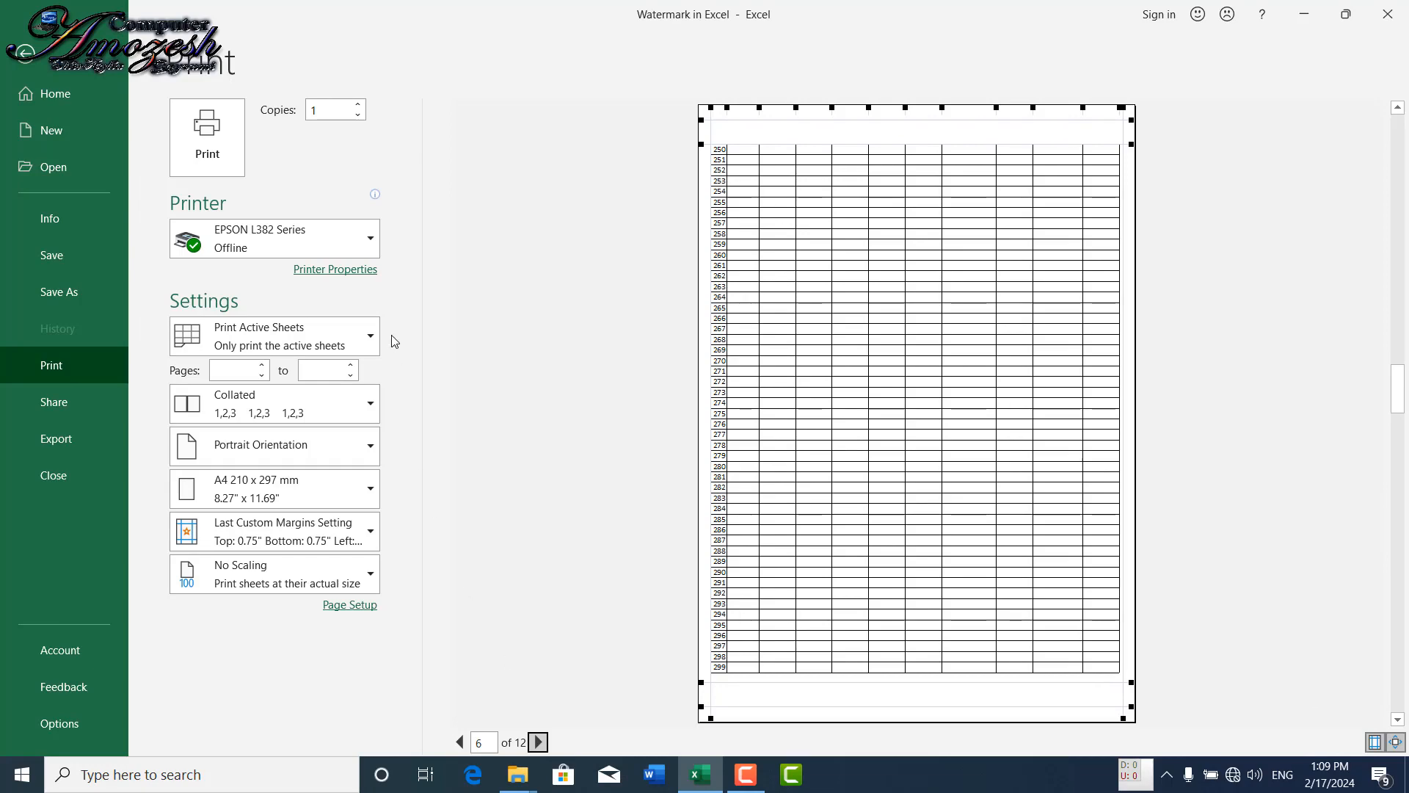
{"action": "left_click", "coordinate": [41, 59]}
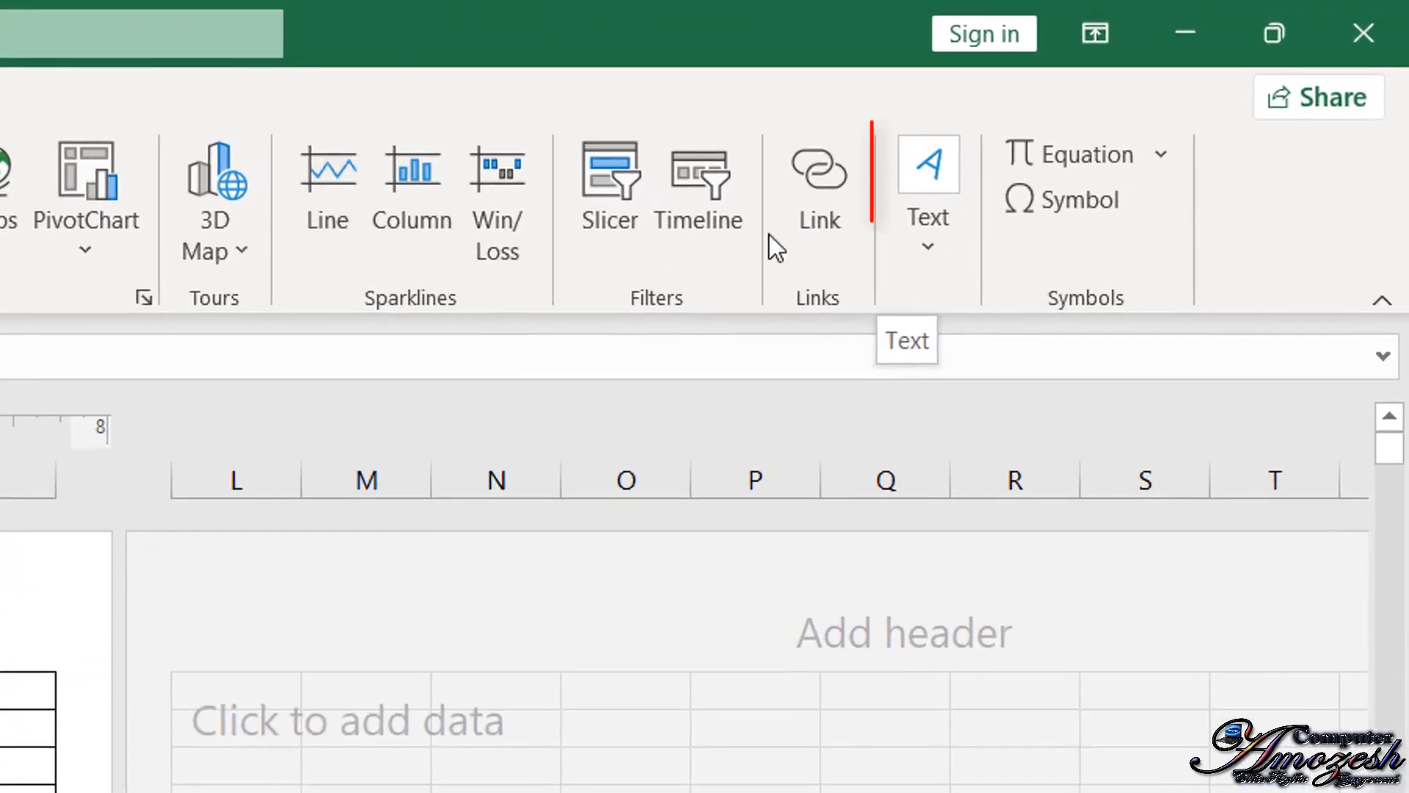
- Add a page header and extend its centre section with blank lines down to about row 12
{"action": "left_click", "coordinate": [912, 251]}
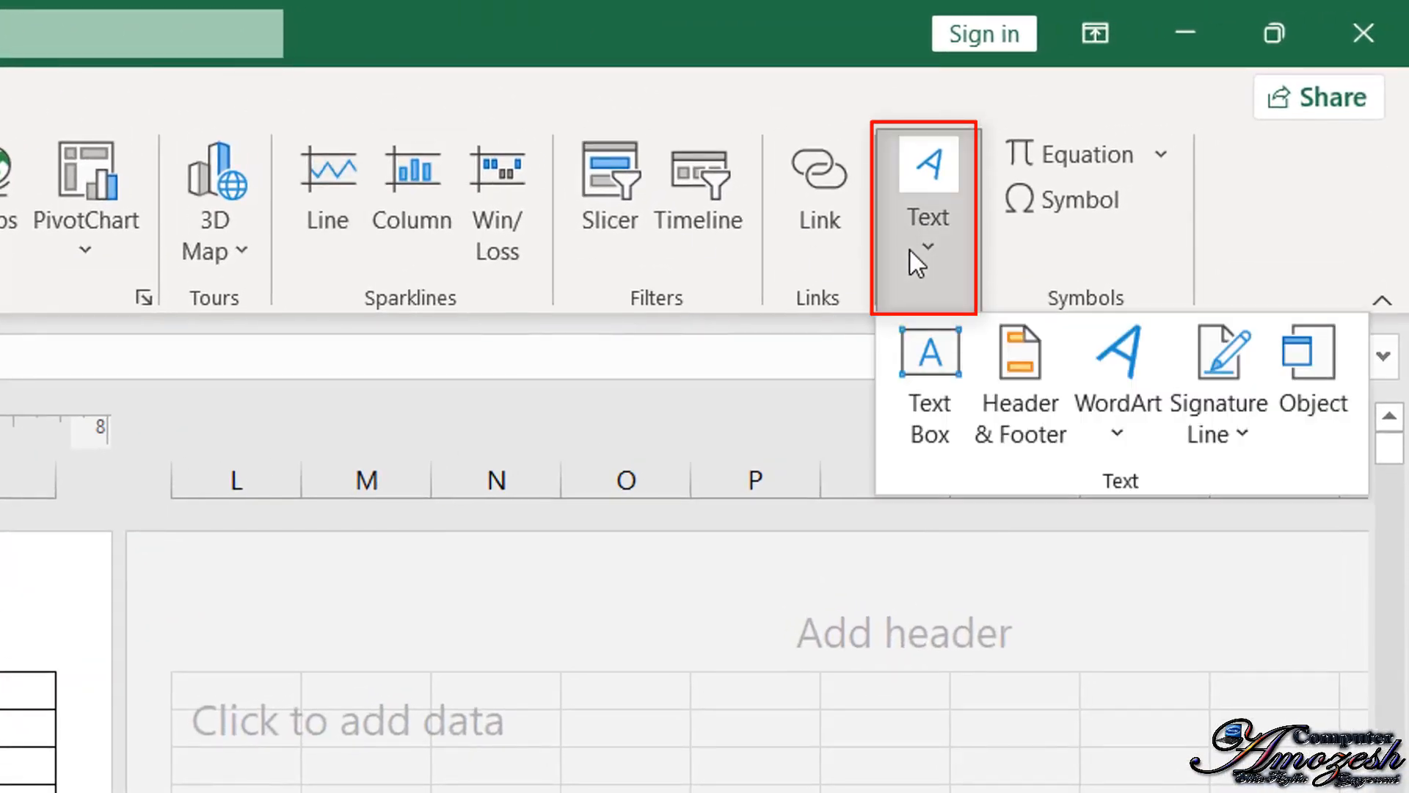
{"action": "left_click", "coordinate": [1031, 364]}
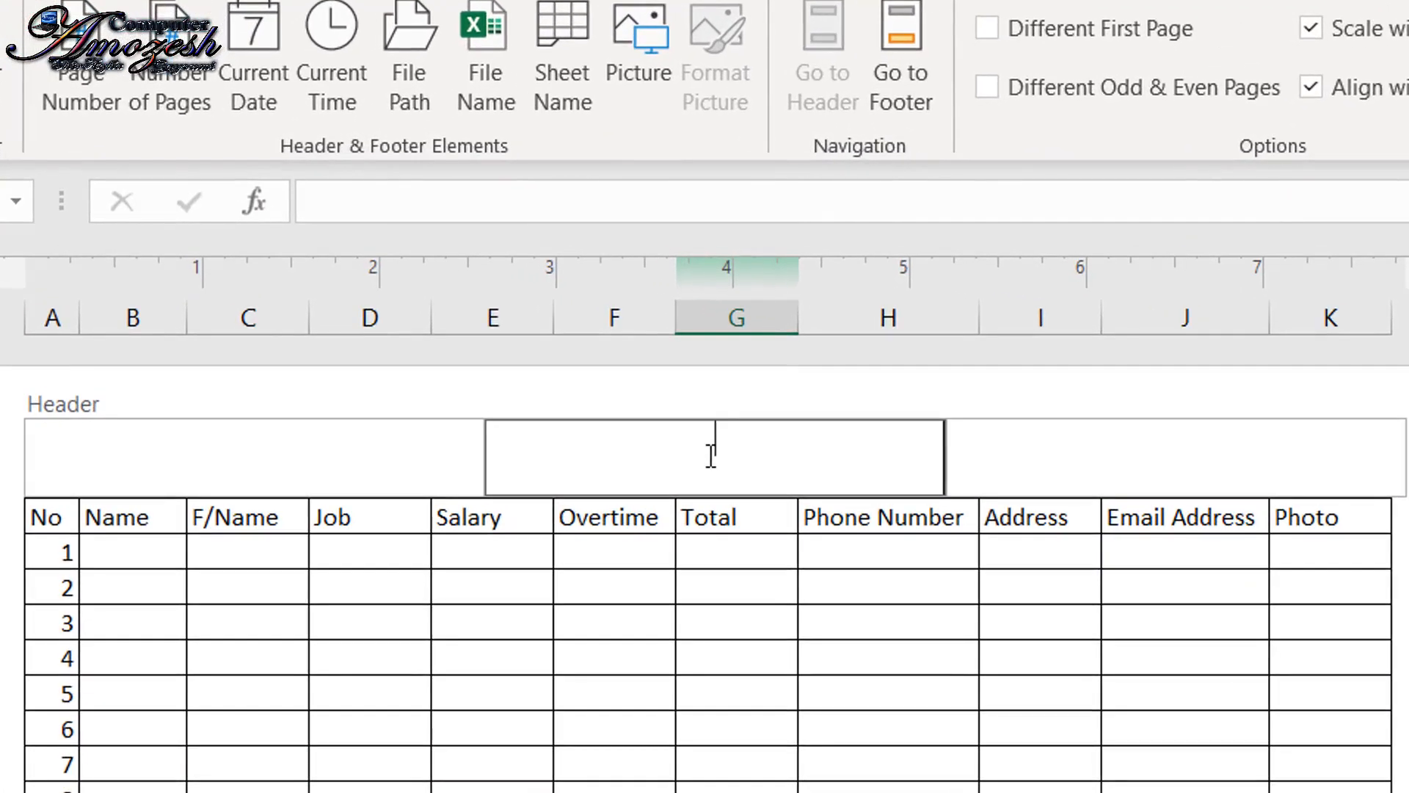
{"action": "key", "text": "Return"}
{"action": "key", "text": "Return"}
{"action": "key", "text": "Return"}
{"action": "key", "text": "Return"}
{"action": "key", "text": "Return"}
{"action": "key", "text": "Return"}
{"action": "key", "text": "Return"}
{"action": "key", "text": "Return"}
{"action": "key", "text": "Return"}
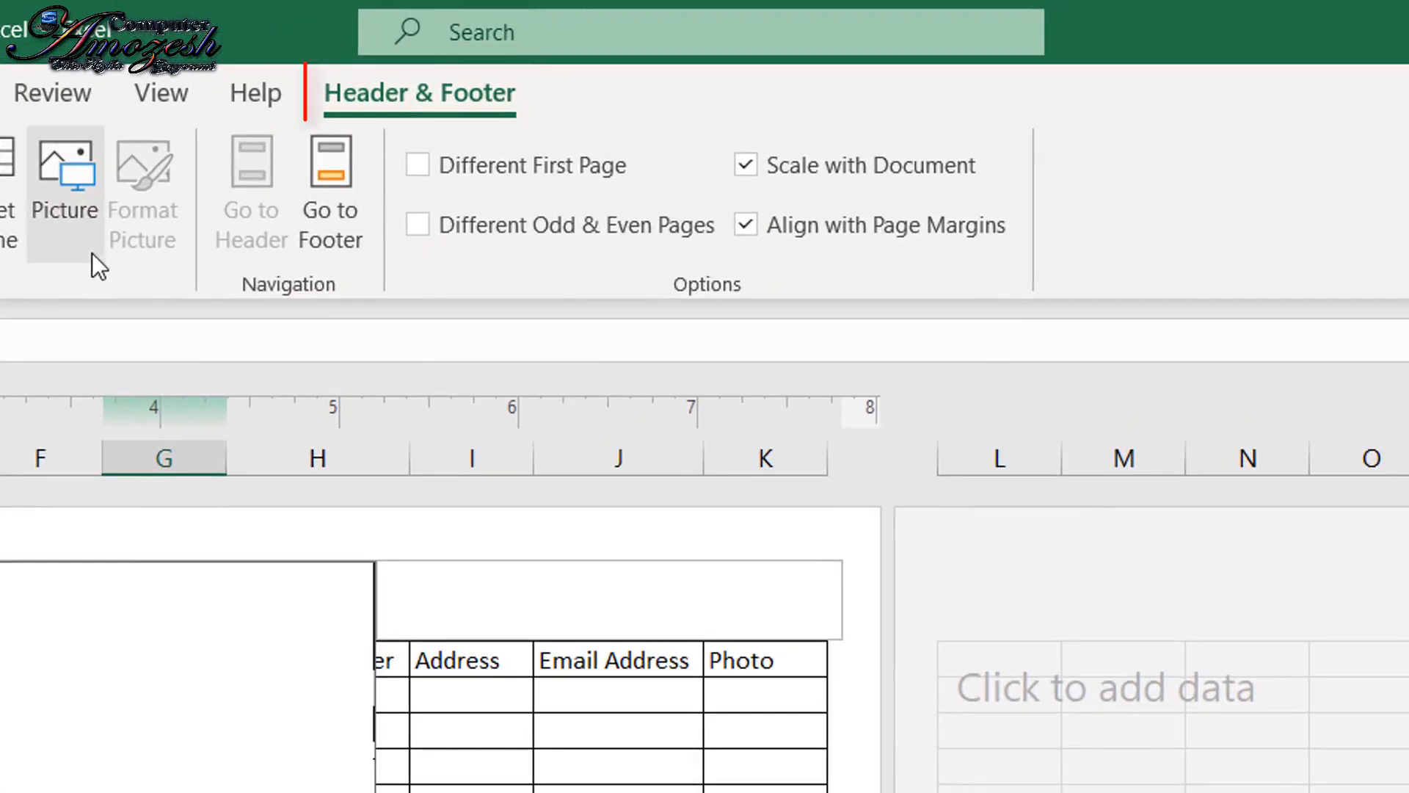
- Insert the CLASRopesCourseLOGO picture from the Desktop into the header's centre section, working offline
{"action": "left_click", "coordinate": [60, 210]}
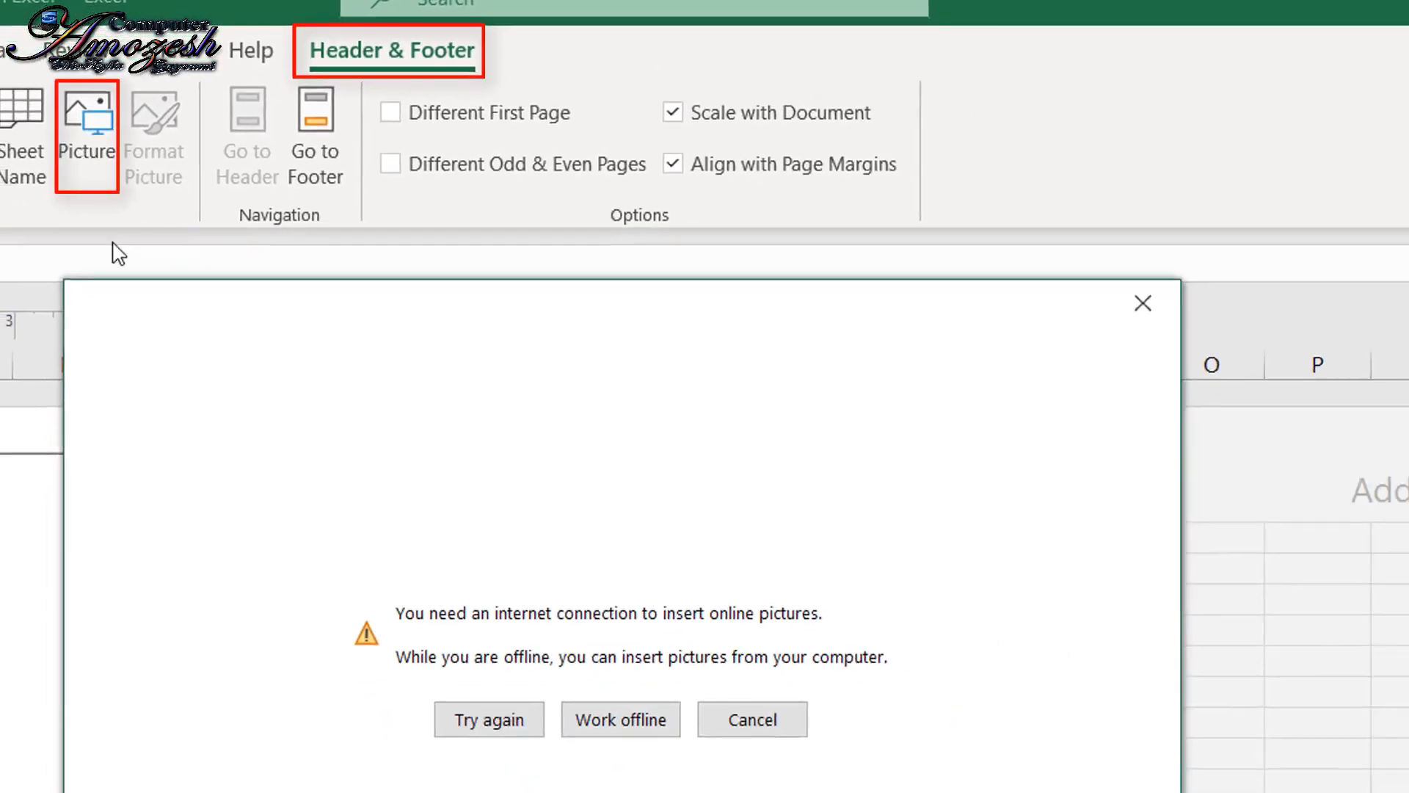
{"action": "left_click", "coordinate": [635, 720]}
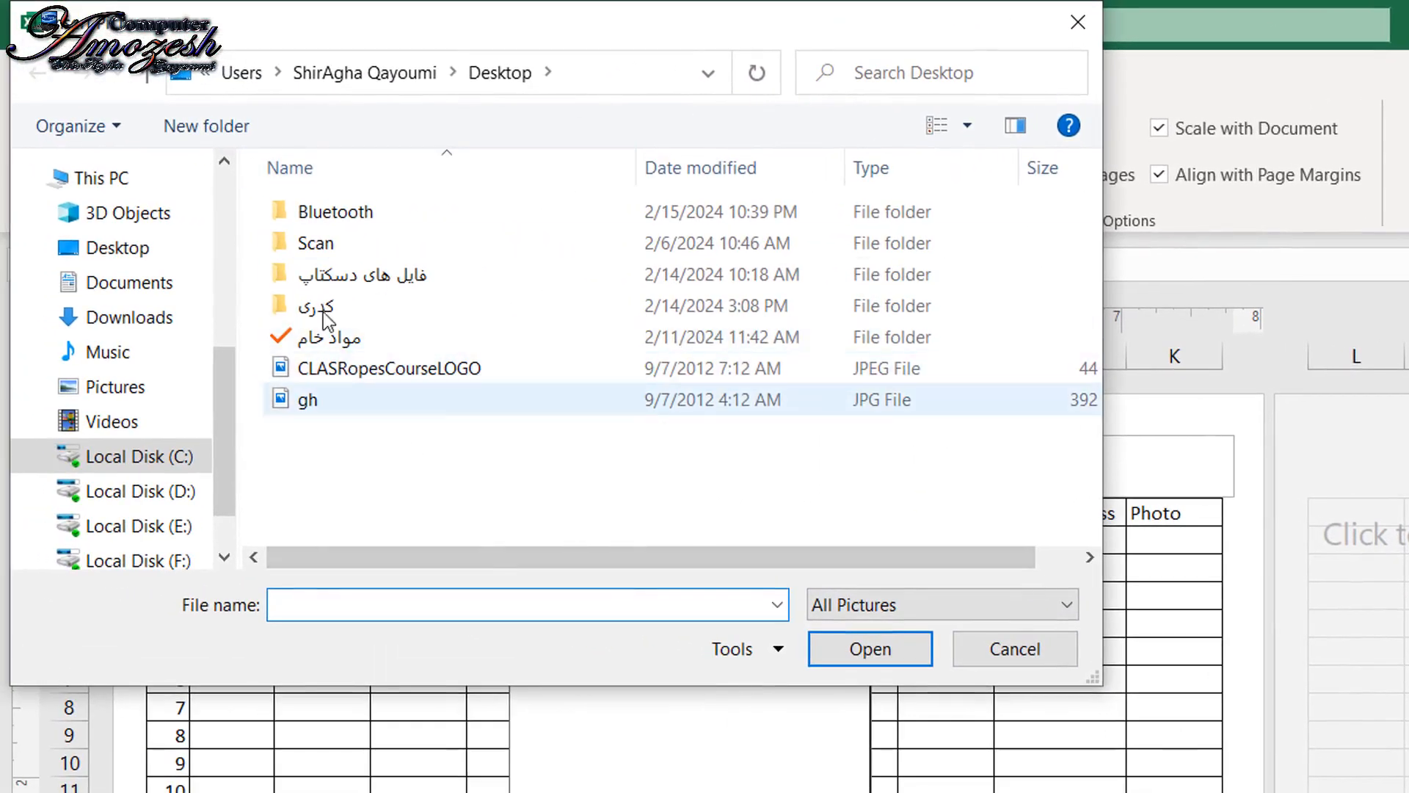
{"action": "left_click", "coordinate": [349, 369]}
{"action": "left_click", "coordinate": [315, 401]}
{"action": "left_click", "coordinate": [398, 373]}
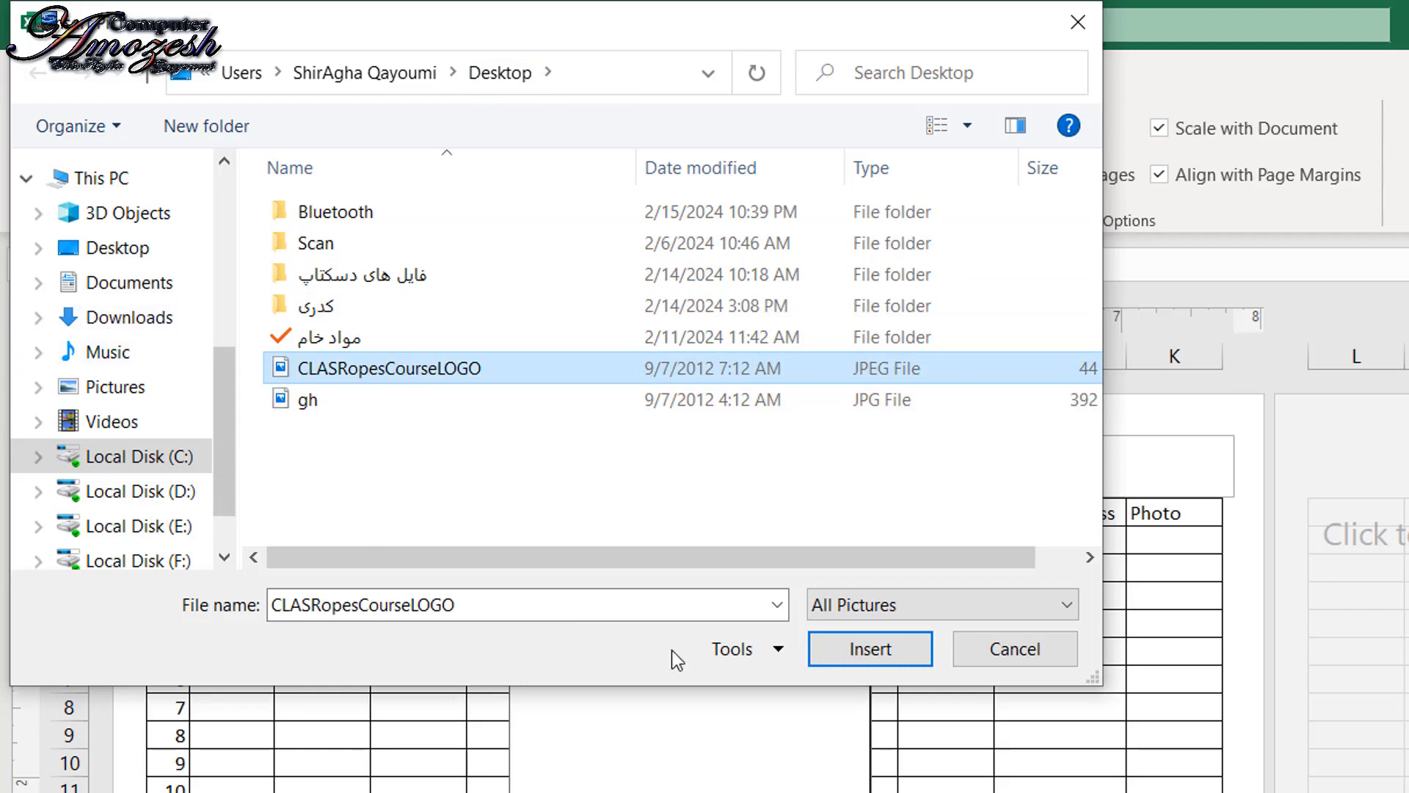
{"action": "left_click", "coordinate": [114, 253]}
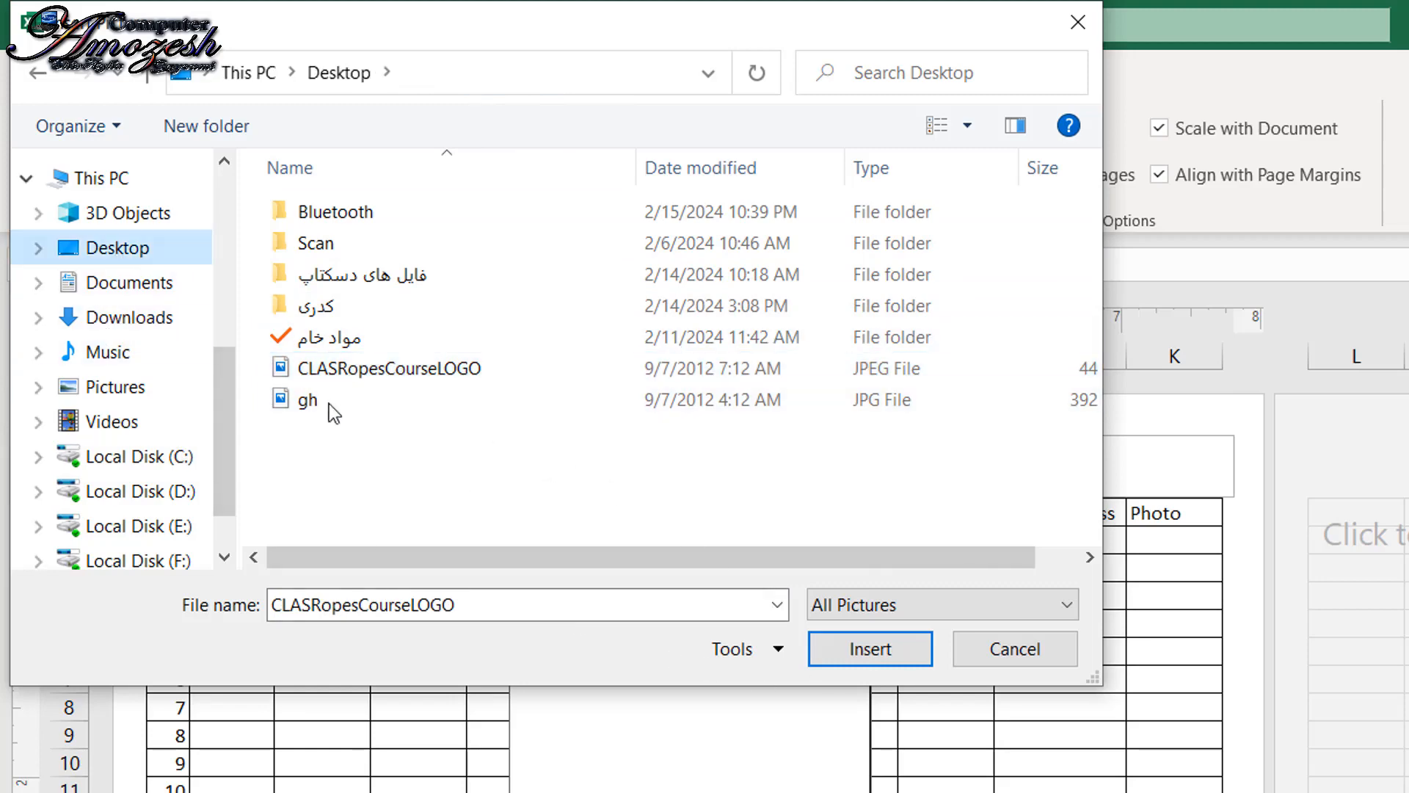
{"action": "left_click", "coordinate": [330, 372]}
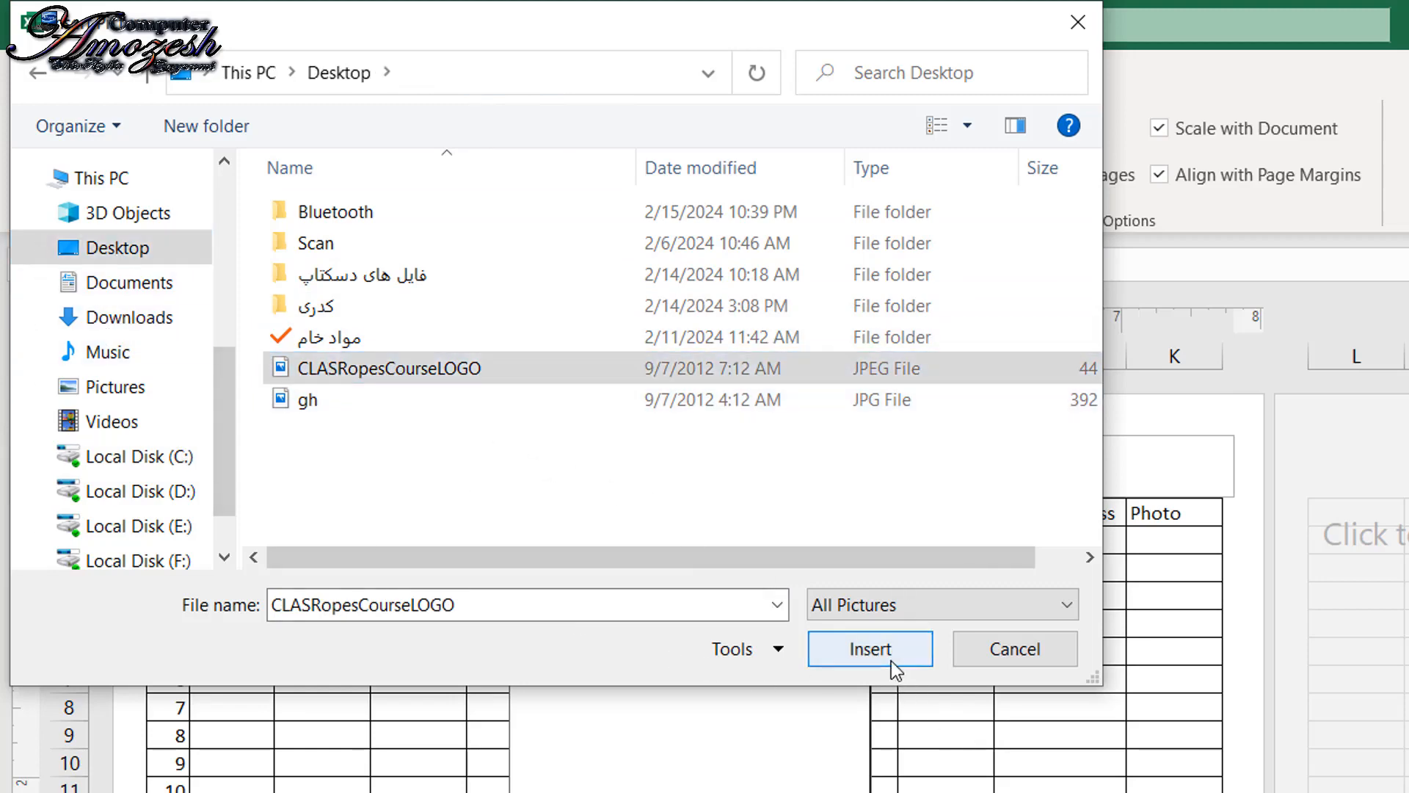
{"action": "left_click", "coordinate": [891, 660]}
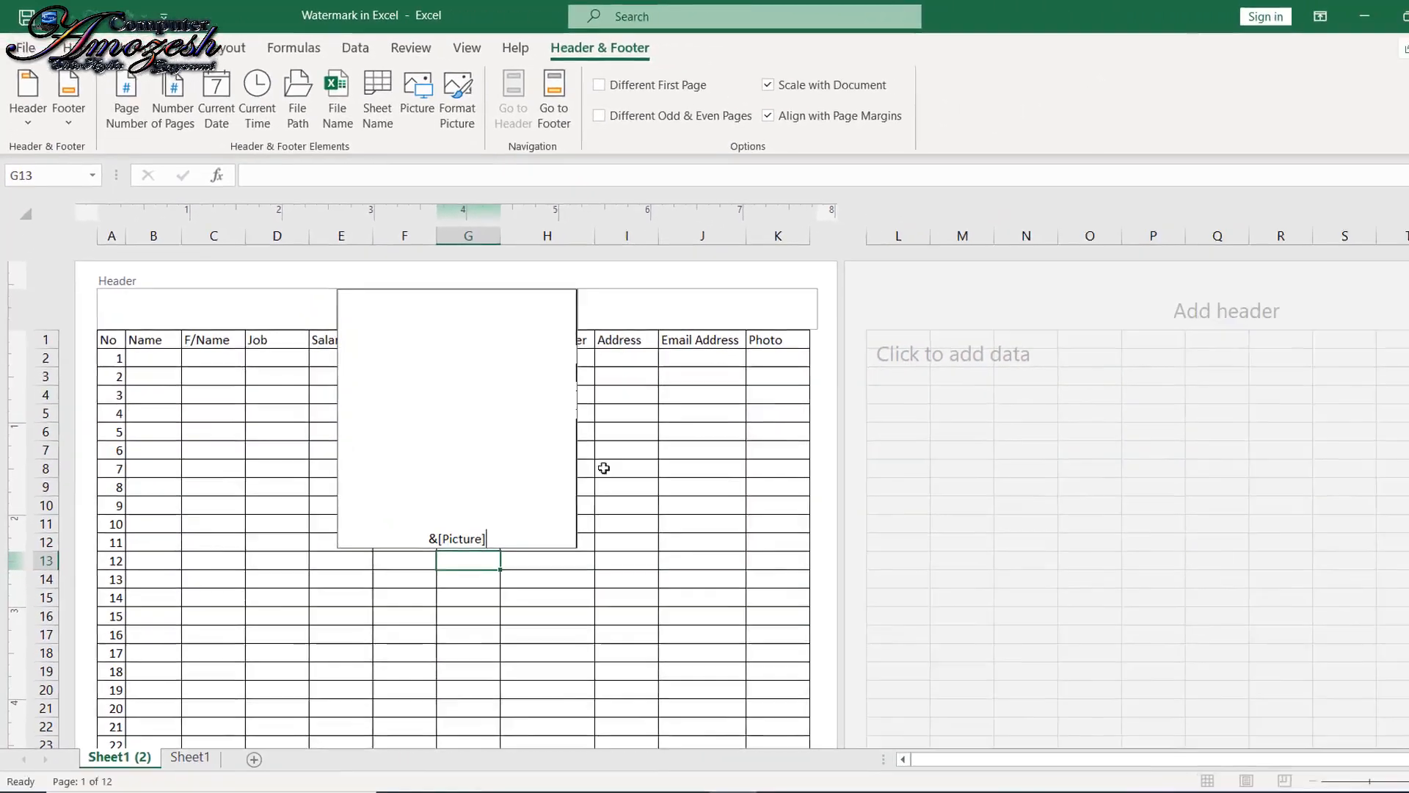
- Leave the header and check the logo's placement on the page in the print preview
{"action": "left_click", "coordinate": [874, 721]}
{"action": "key", "text": "ctrl+p"}
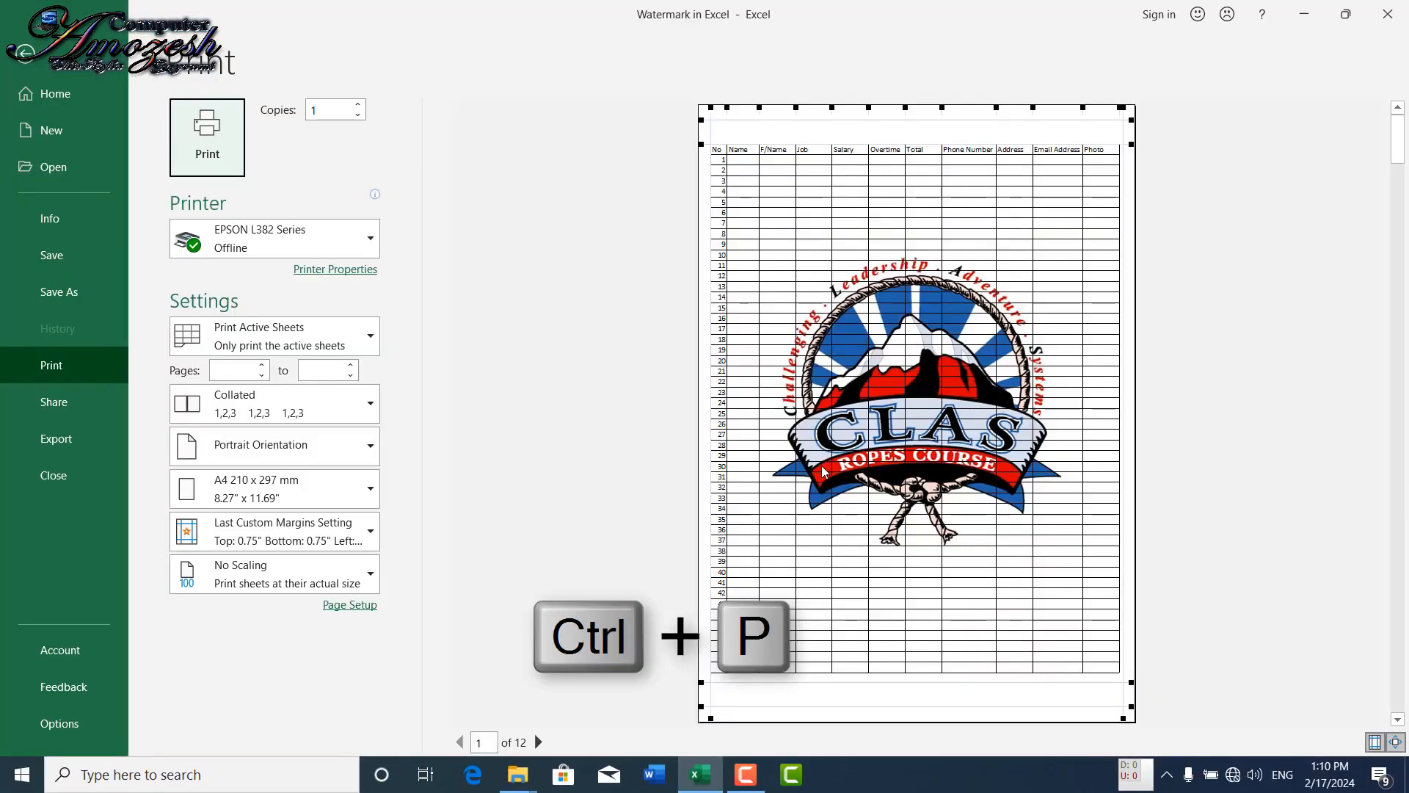
{"action": "key", "text": "Escape"}
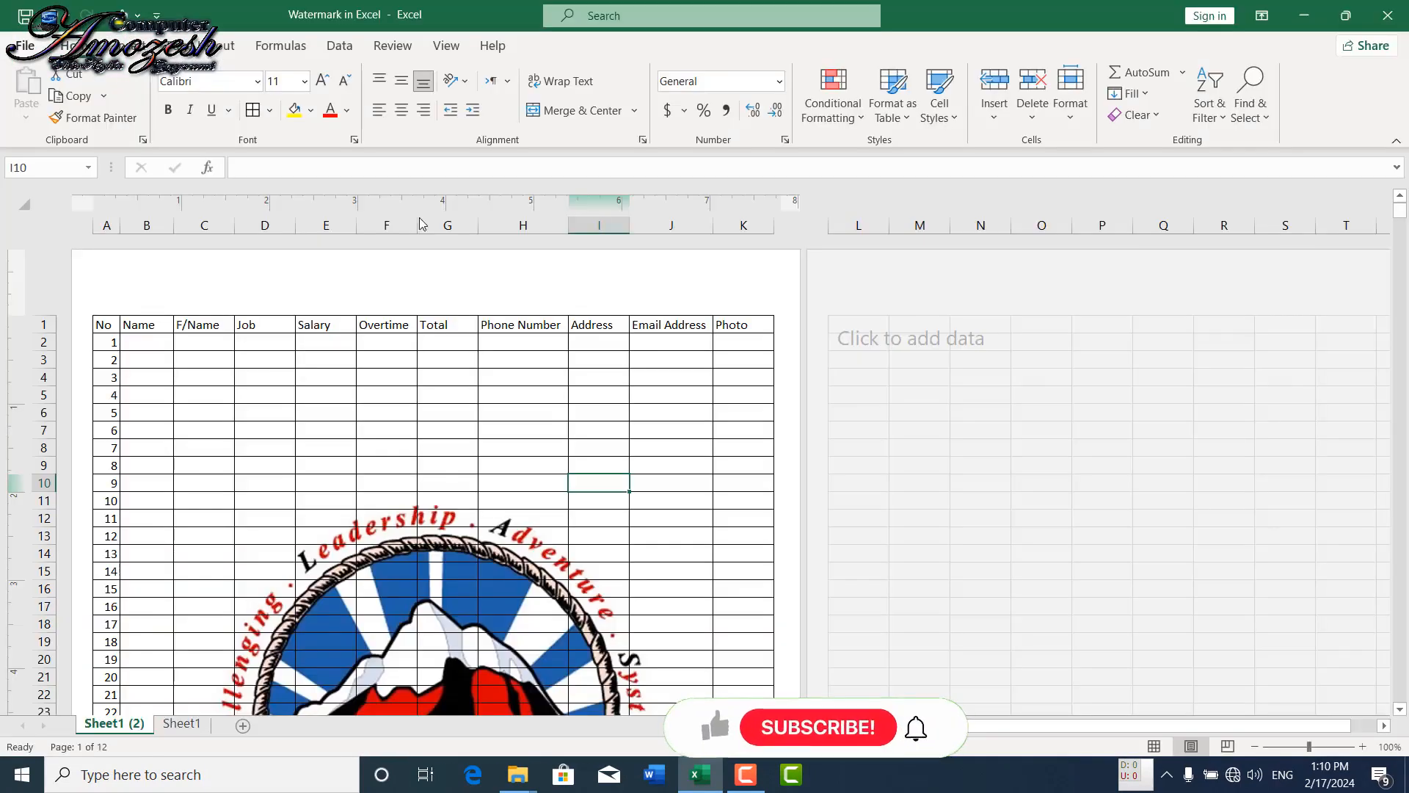
- Delete the logo picture from the header's centre section and leave the header
{"action": "left_click", "coordinate": [439, 285]}
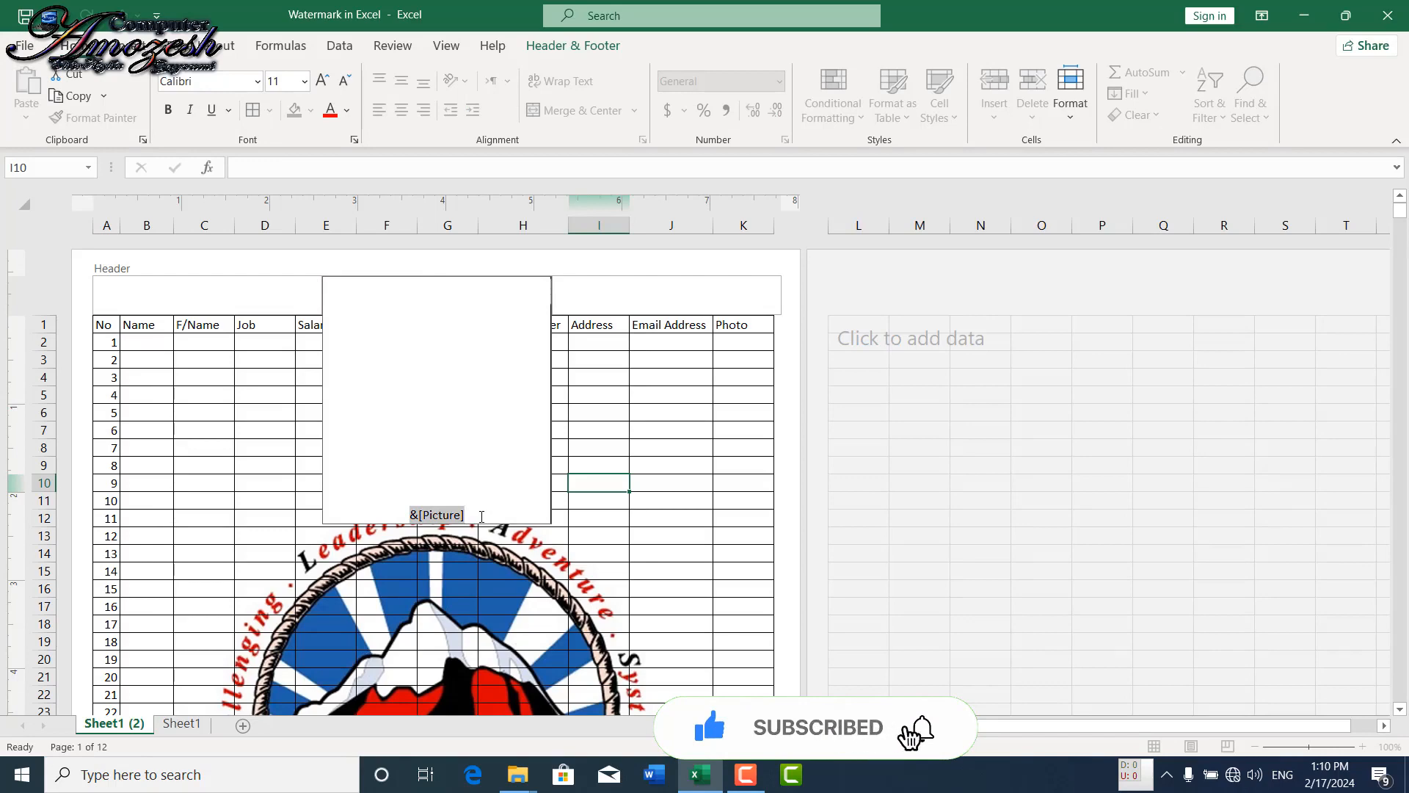
{"action": "key", "text": "Delete"}
{"action": "left_click", "coordinate": [614, 524]}
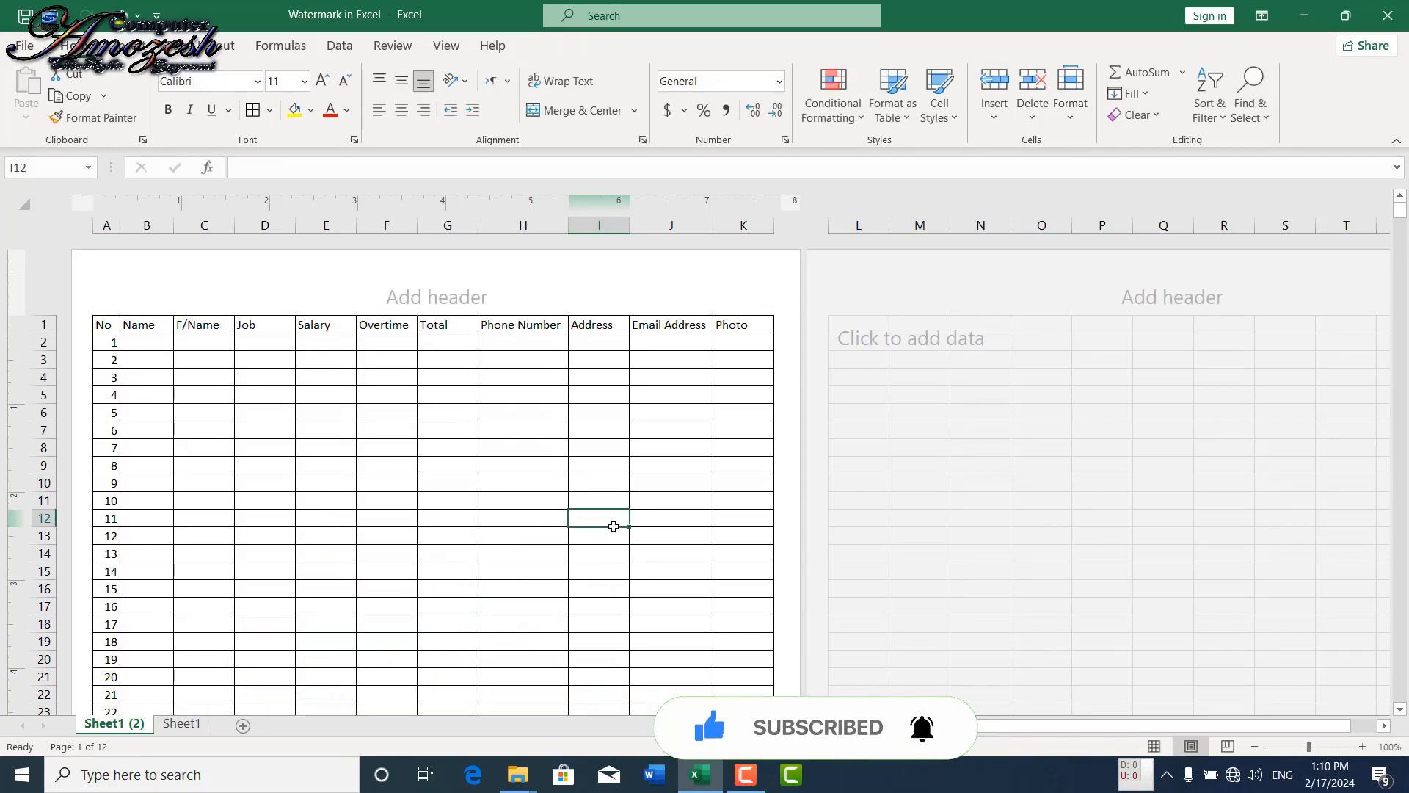
- Check the page without the picture in the print preview, and switch the worksheet to Normal view
{"action": "key", "text": "ctrl+p"}
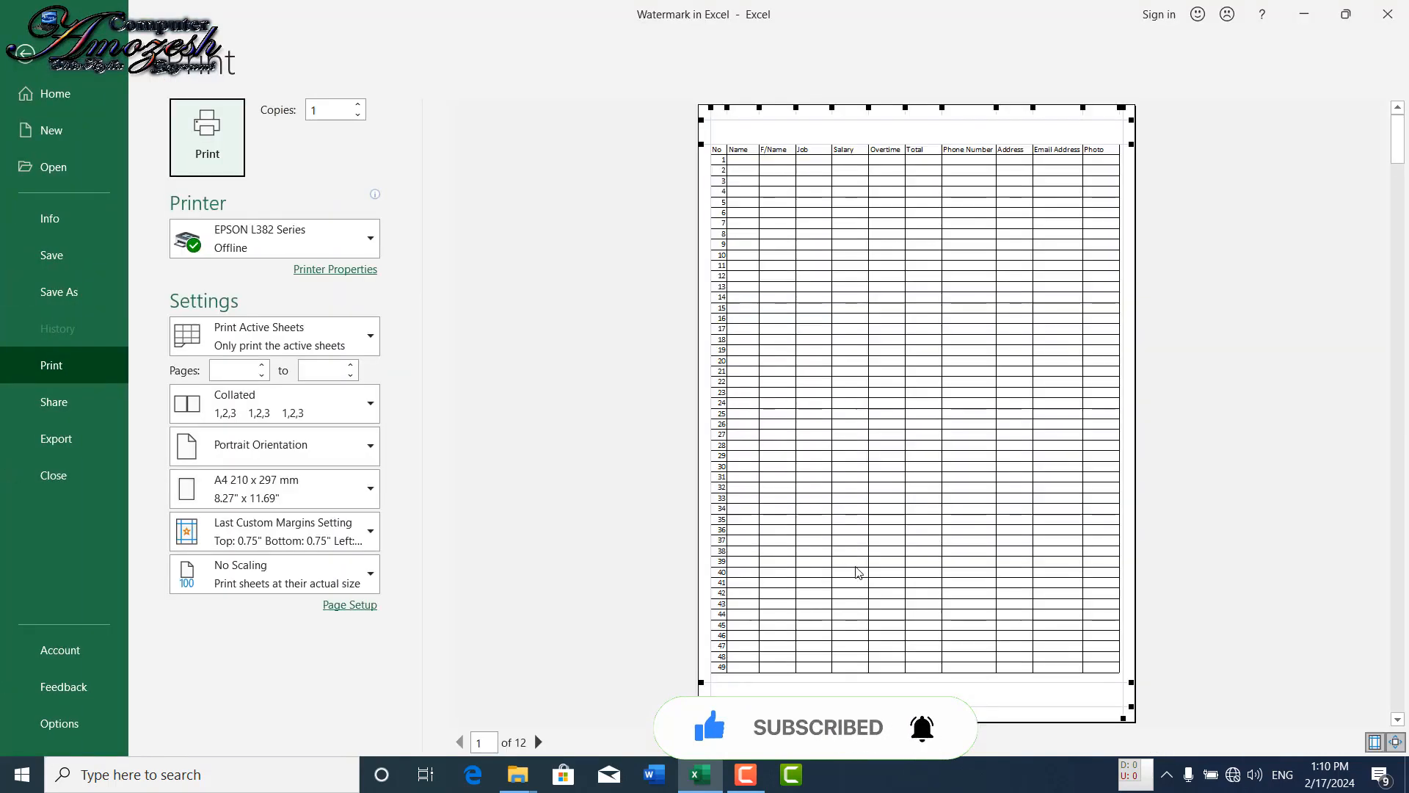
{"action": "left_click", "coordinate": [23, 52]}
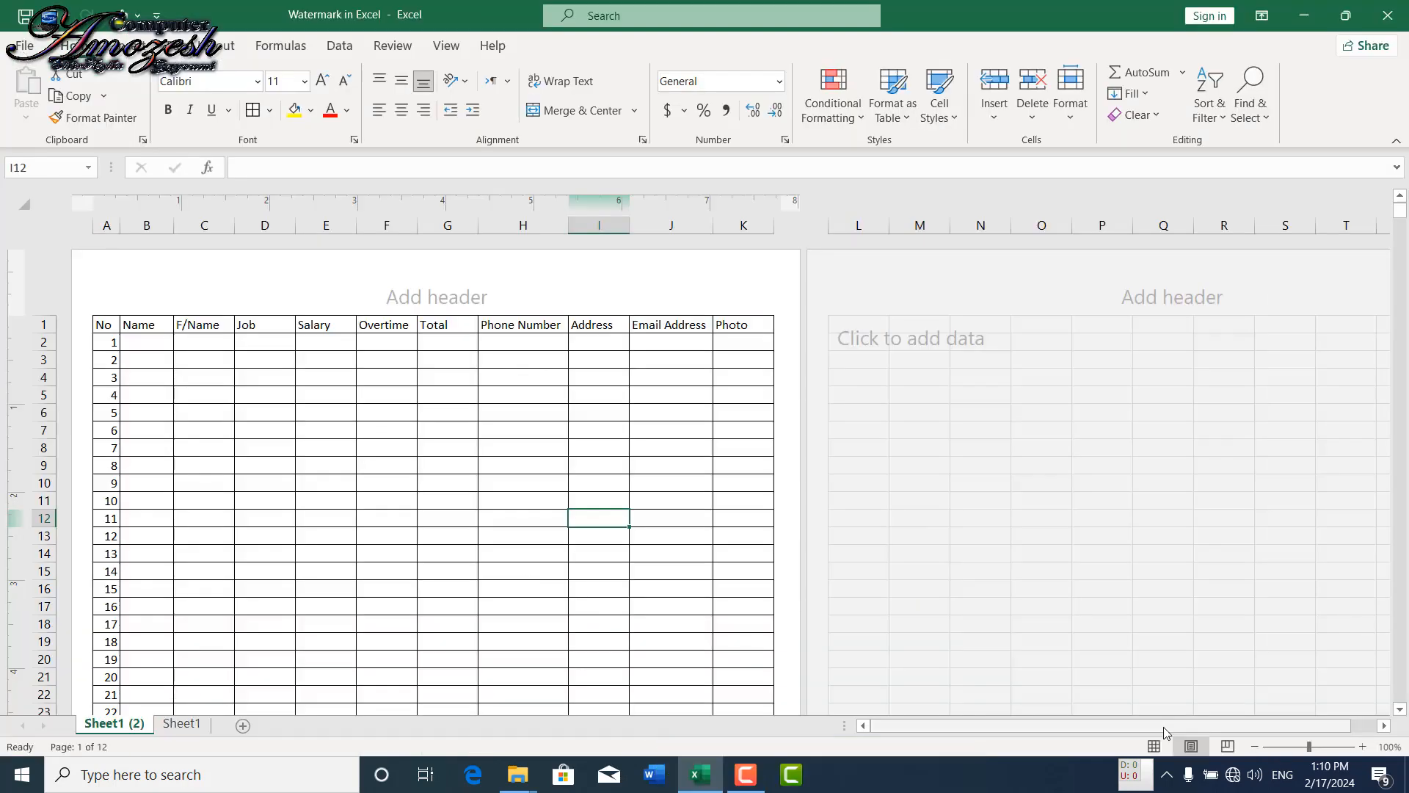
{"action": "left_click", "coordinate": [1157, 746]}
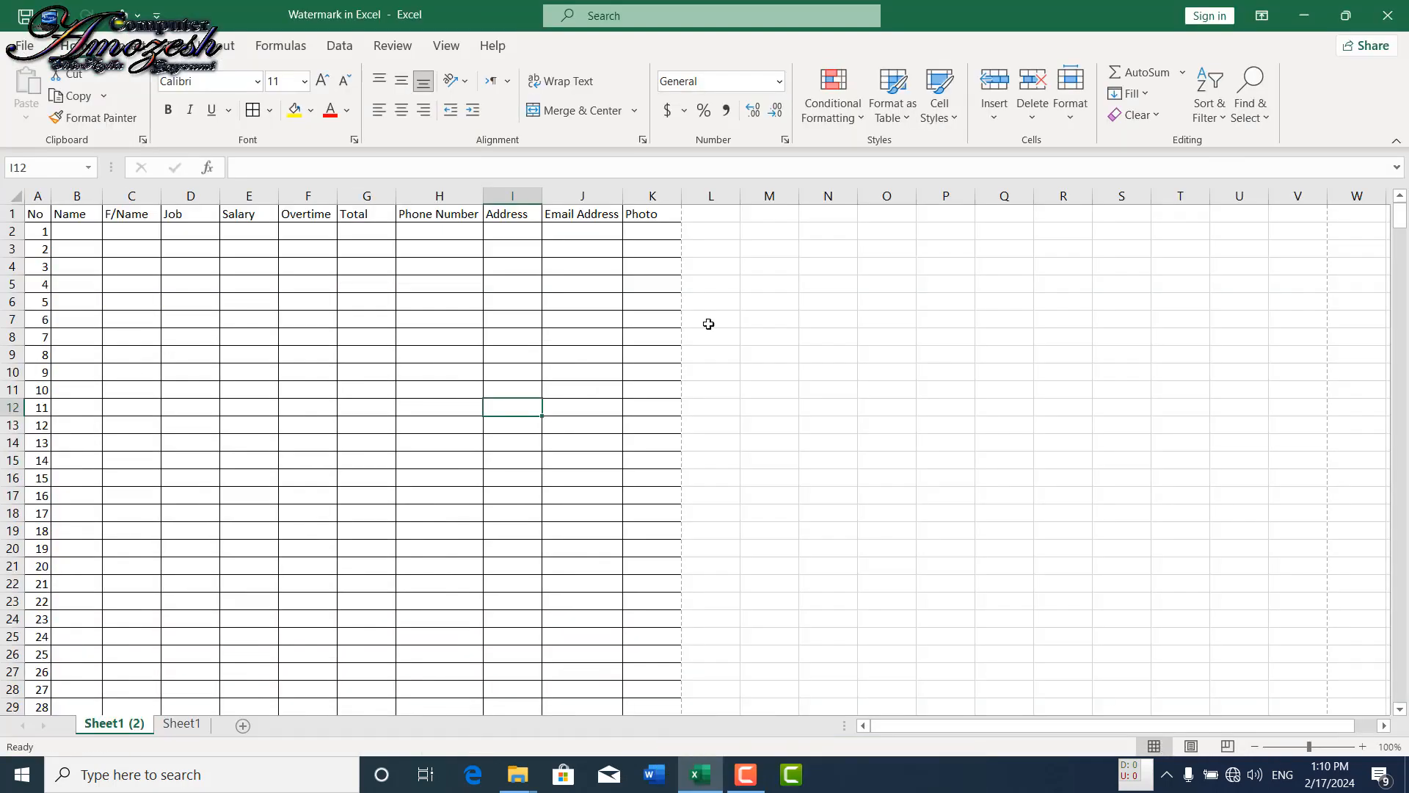
- Insert a page header and add twelve blank lines in its centre section
{"action": "left_click", "coordinate": [126, 43]}
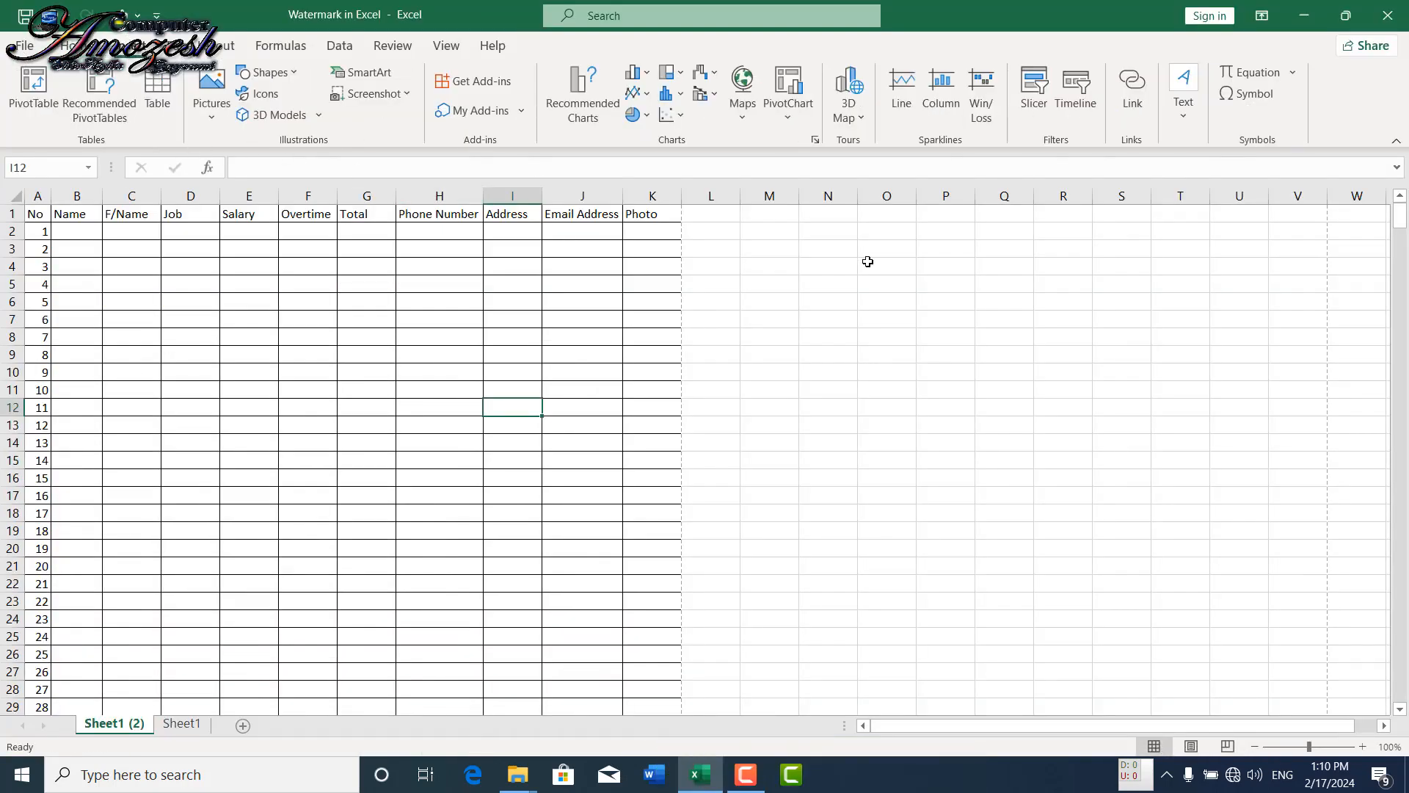
{"action": "left_click", "coordinate": [1183, 95]}
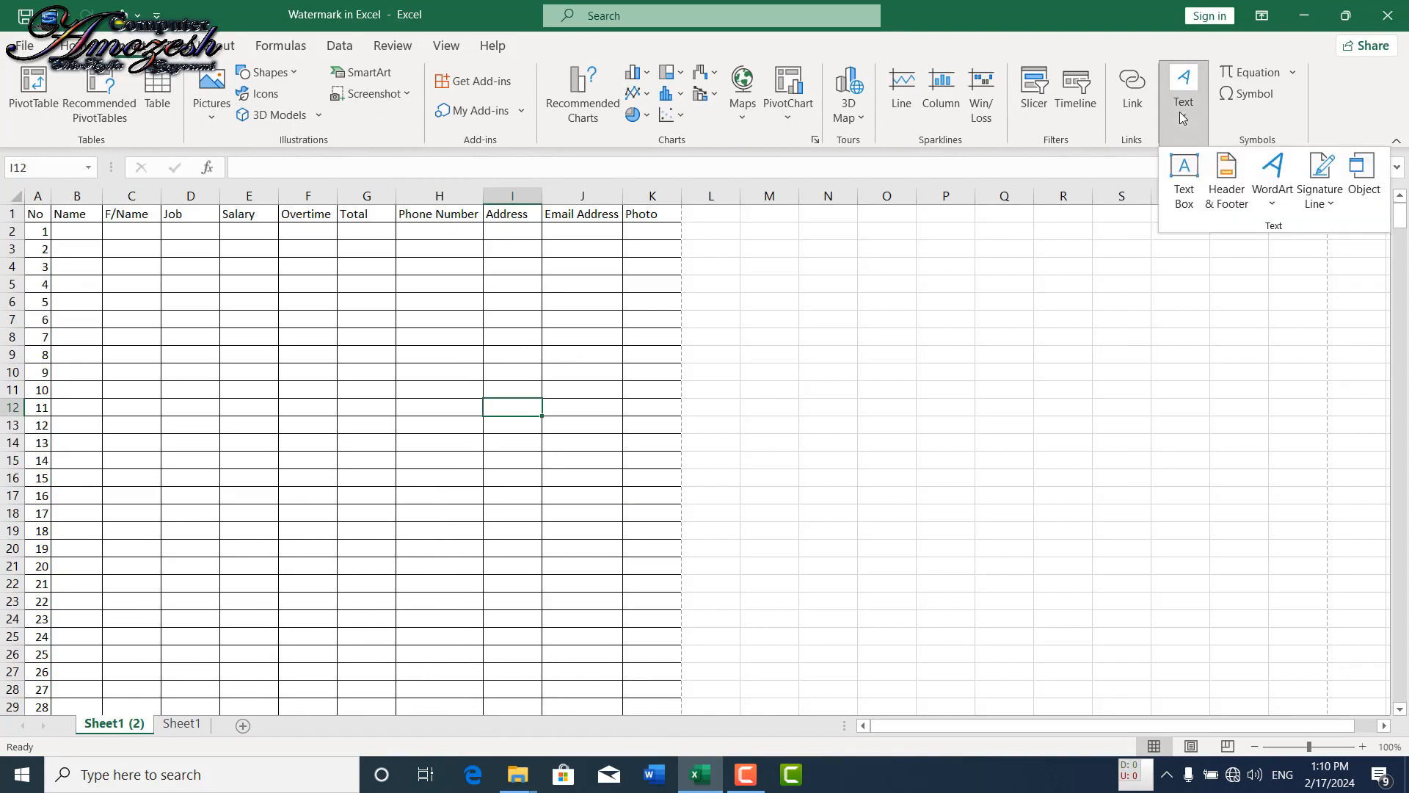
{"action": "left_click", "coordinate": [1226, 198]}
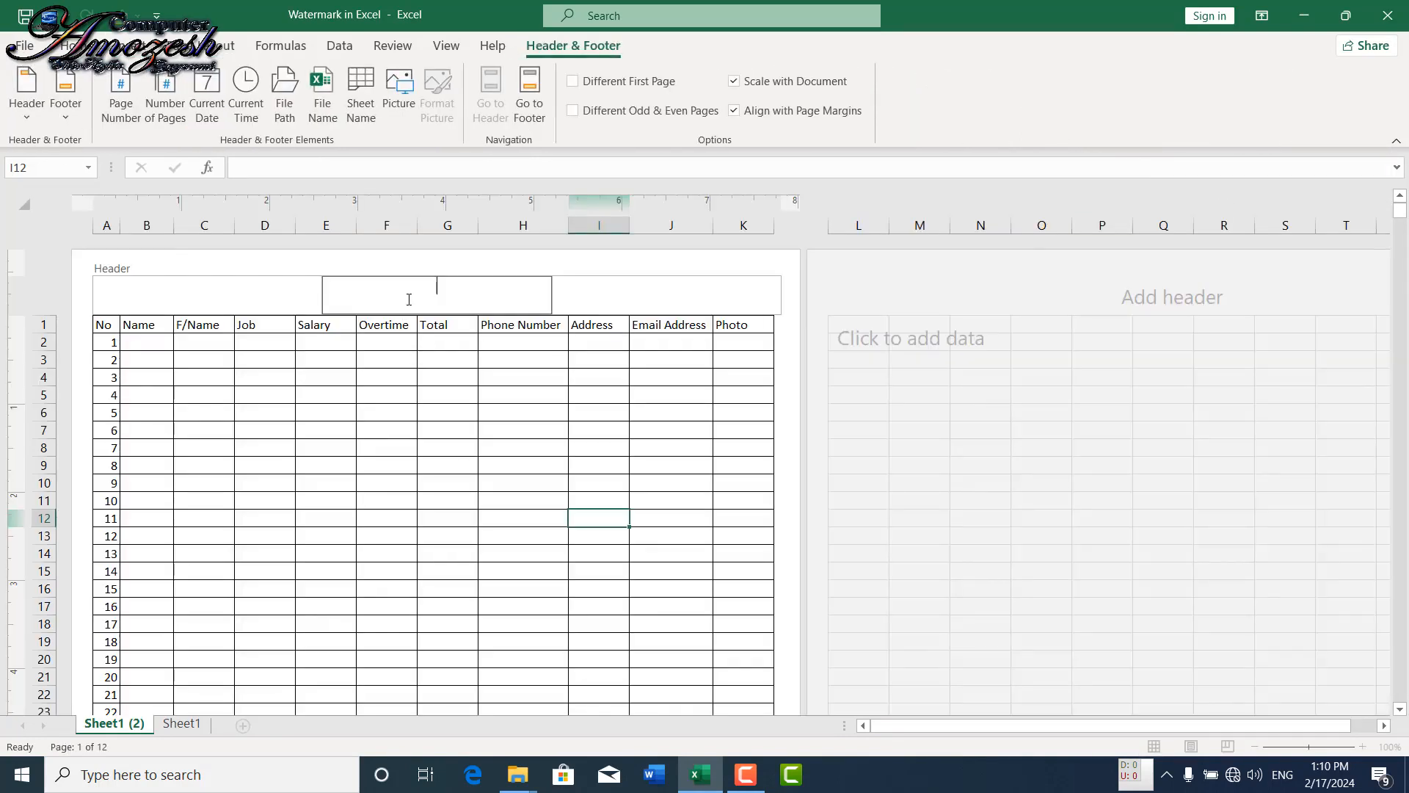
{"action": "key", "text": "Return"}
{"action": "key", "text": "Return"}
{"action": "key", "text": "Return"}
{"action": "key", "text": "Return"}
{"action": "key", "text": "Return"}
{"action": "key", "text": "Return"}
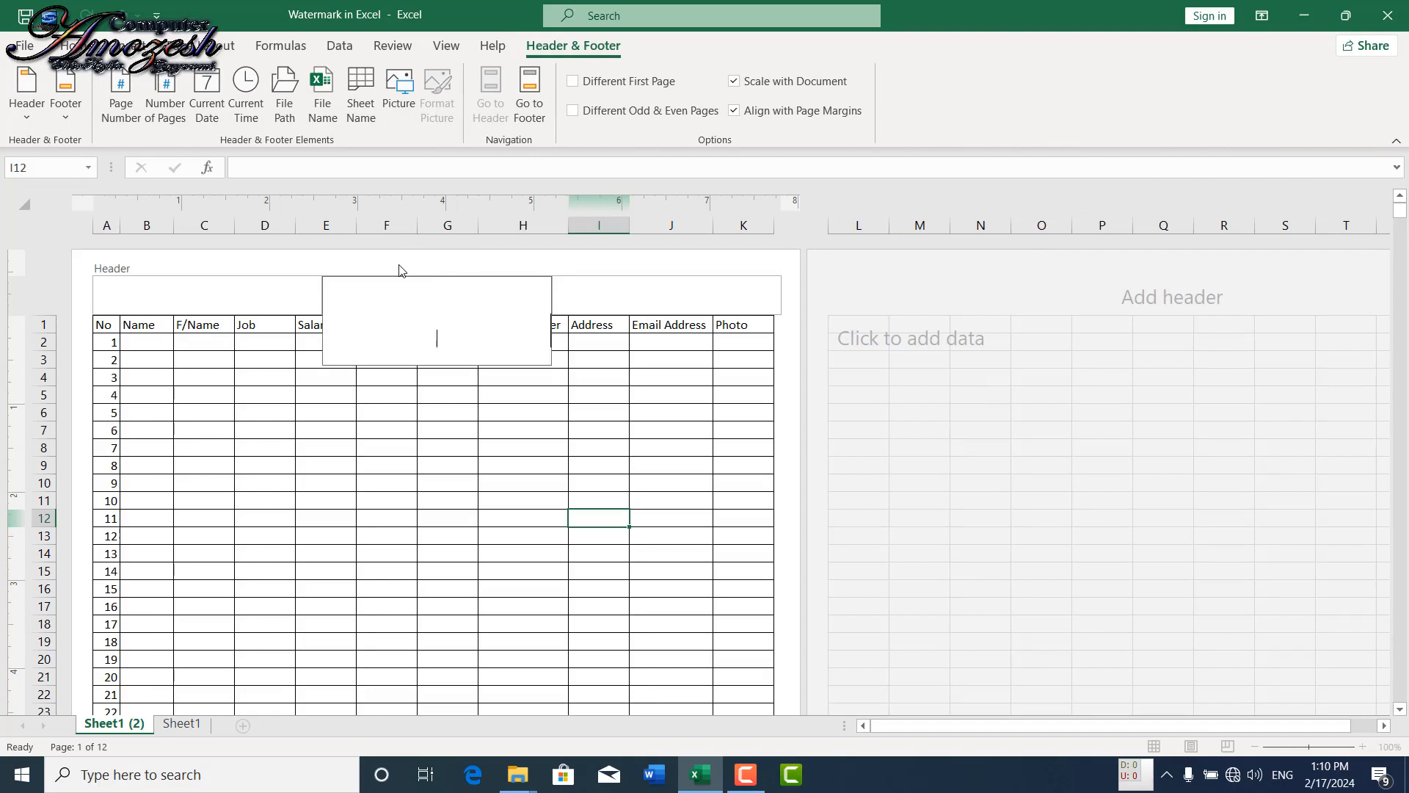
{"action": "key", "text": "Return"}
{"action": "key", "text": "Return"}
{"action": "key", "text": "Return"}
{"action": "key", "text": "Return"}
{"action": "key", "text": "Return"}
{"action": "key", "text": "Return"}
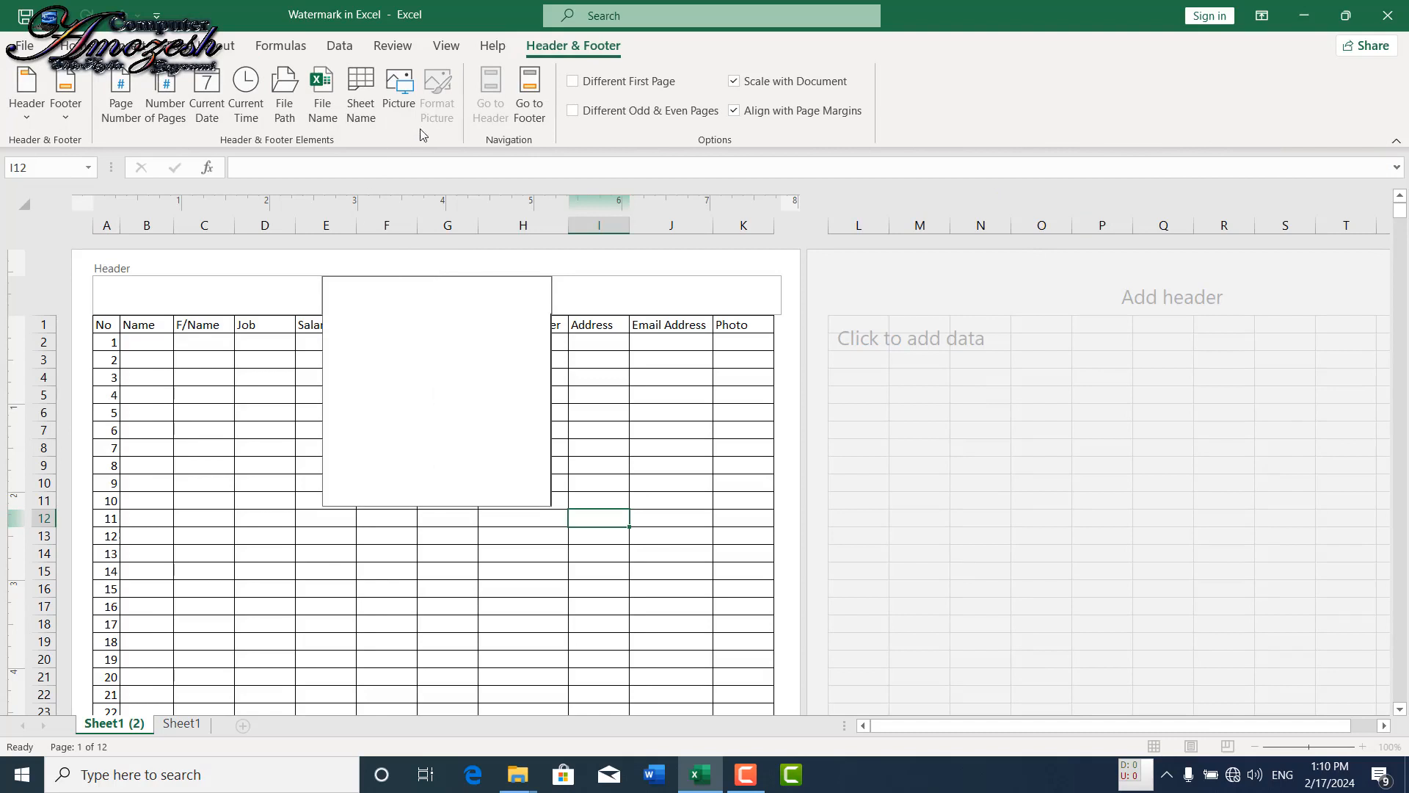
- Insert the gh picture from the Desktop below the header's blank lines, working offline
{"action": "left_click", "coordinate": [400, 92]}
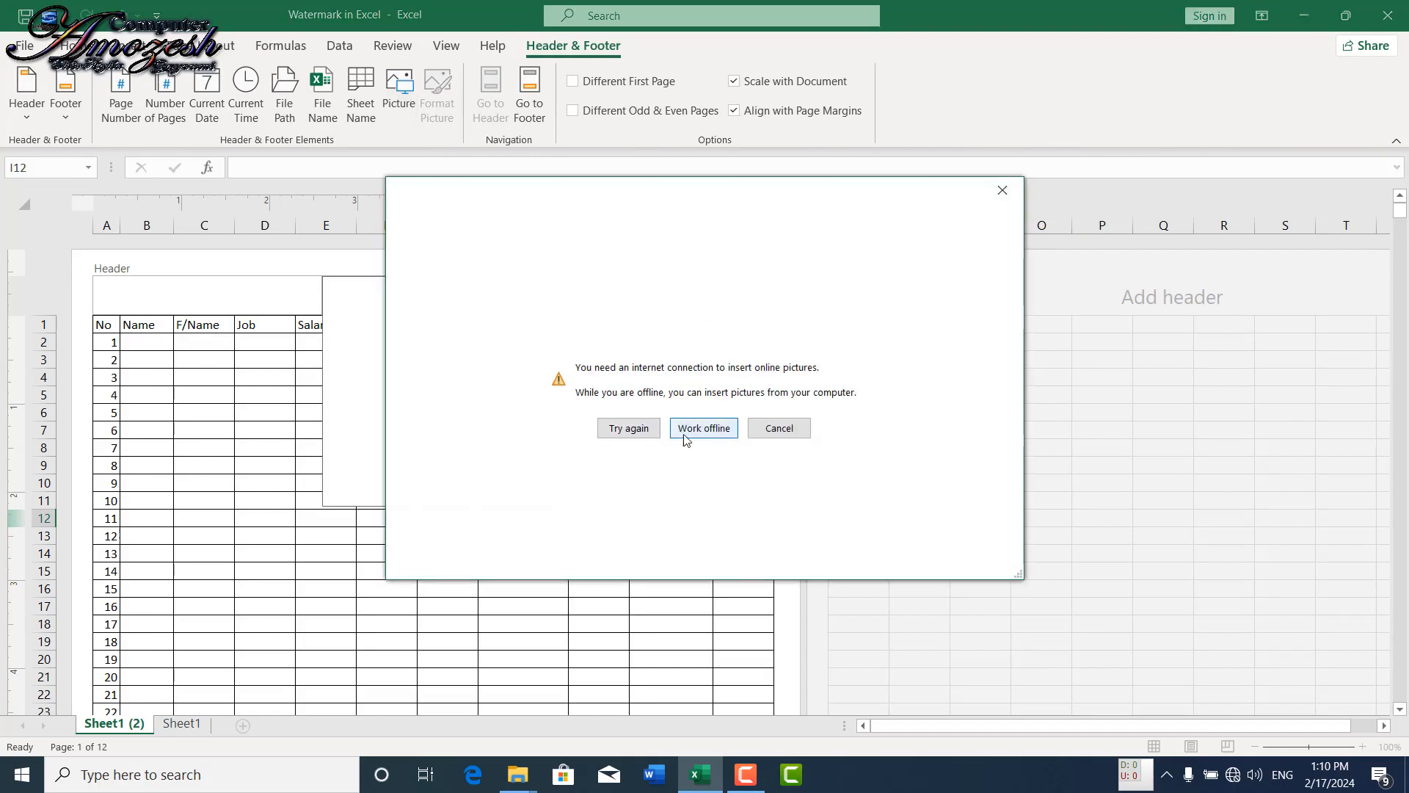
{"action": "left_click", "coordinate": [686, 429]}
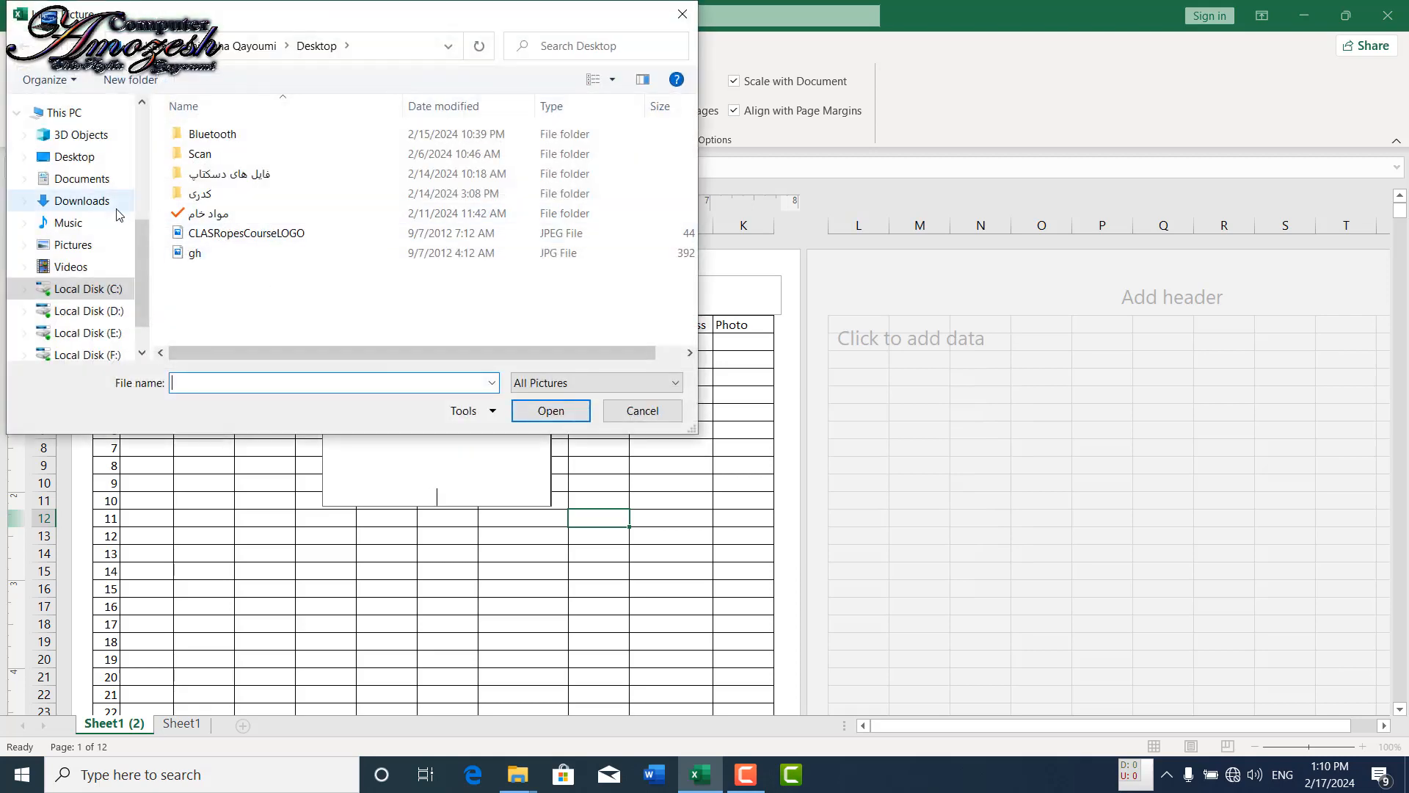
{"action": "left_click", "coordinate": [210, 255]}
{"action": "left_click", "coordinate": [562, 413]}
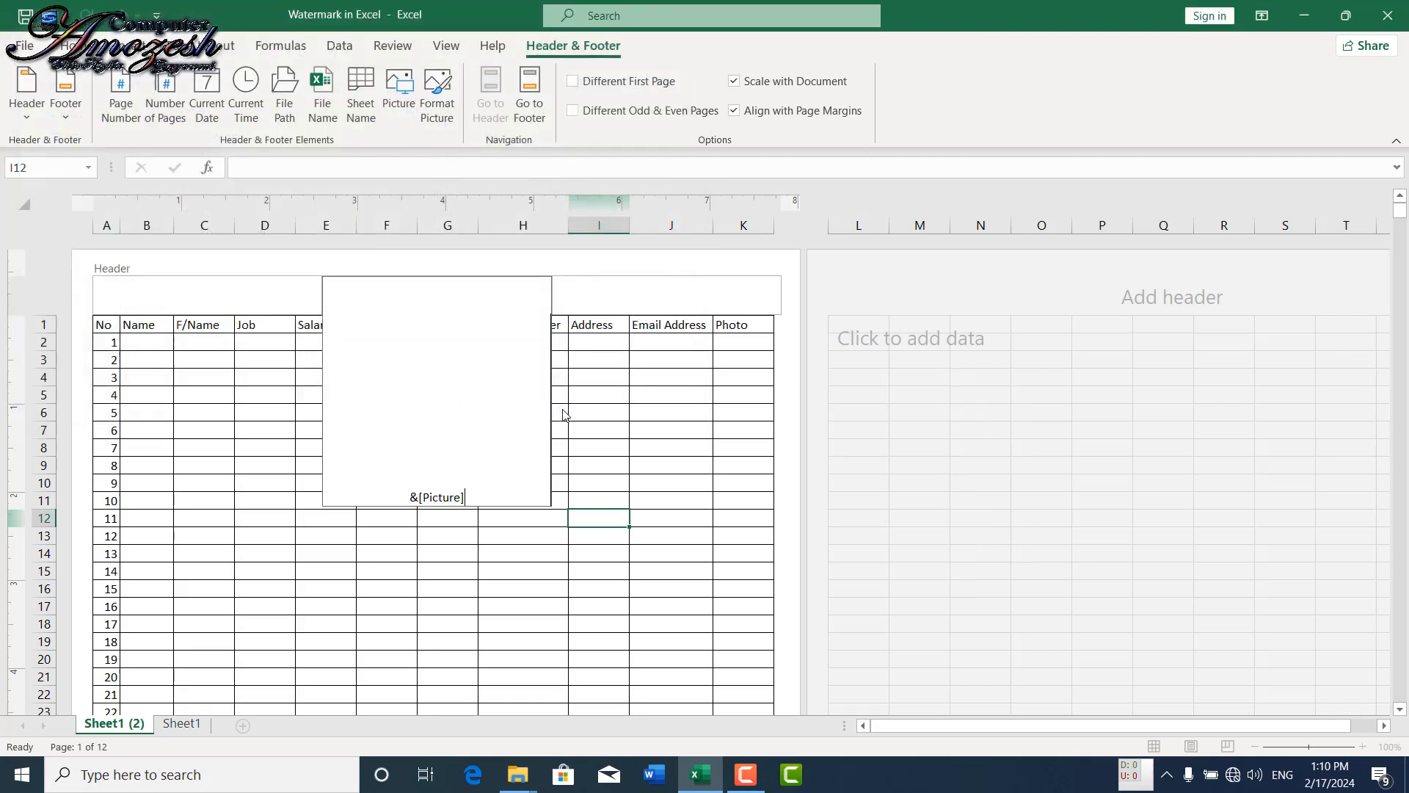
- Leave the header and check the inserted gh picture in the print preview
{"action": "left_click", "coordinate": [649, 499]}
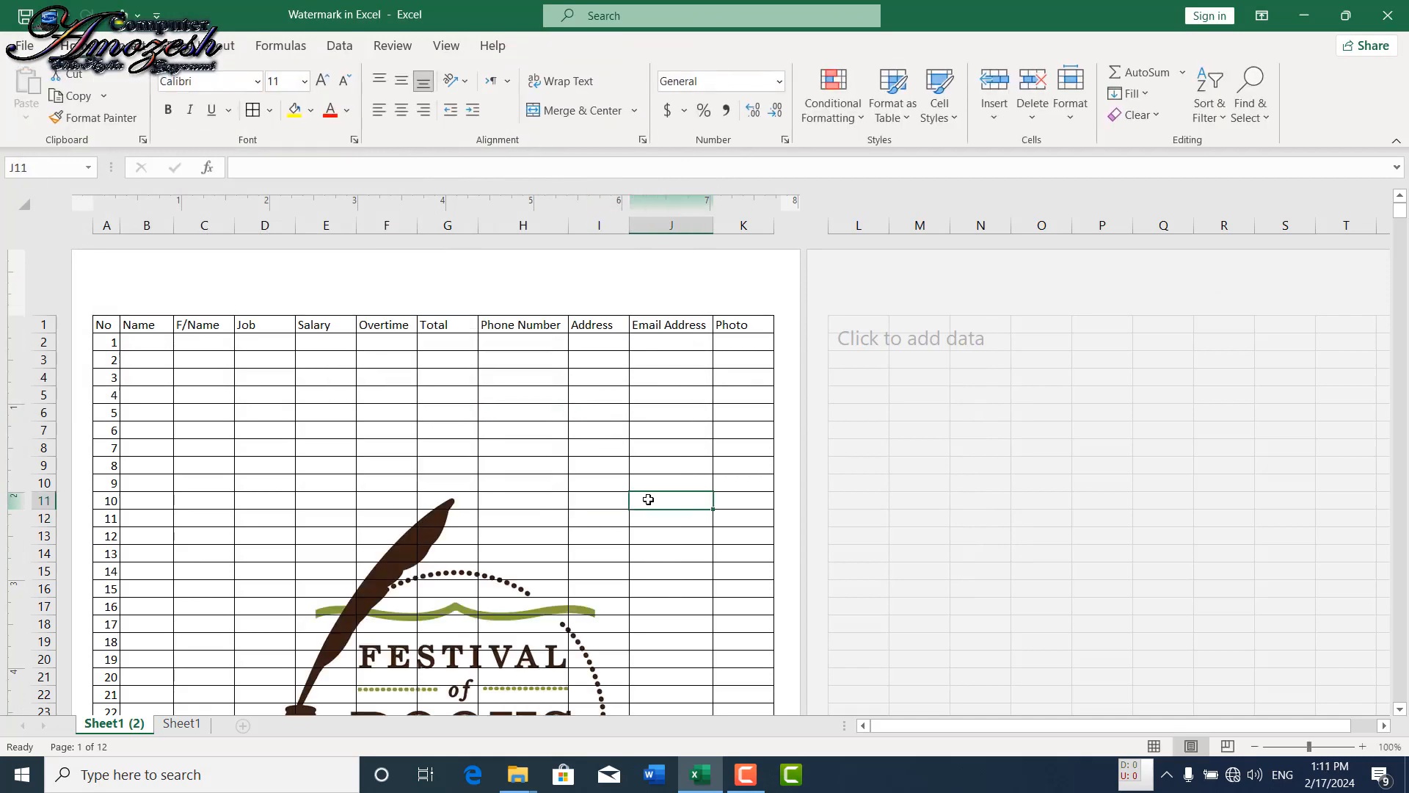
{"action": "key", "text": "ctrl+p"}
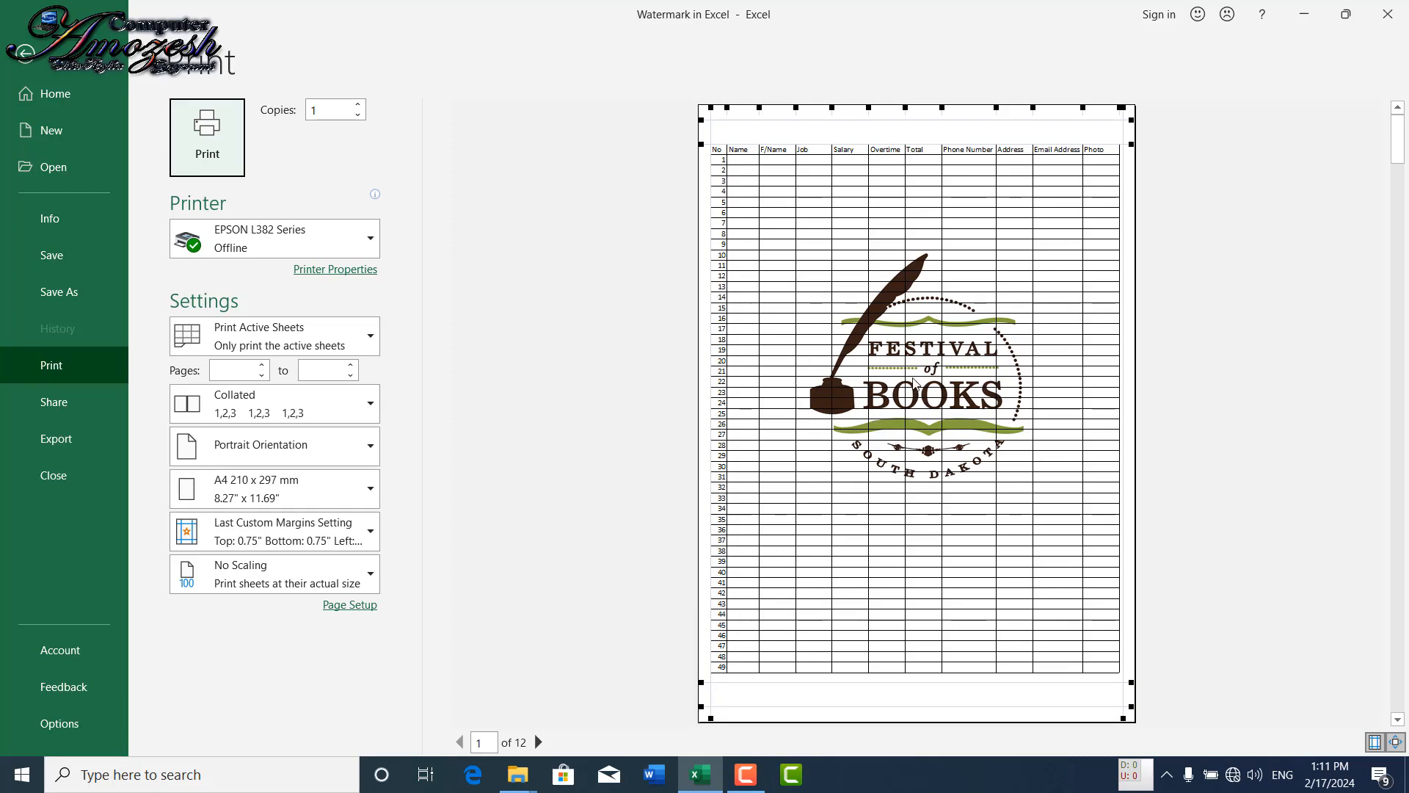
{"action": "left_click", "coordinate": [25, 52]}
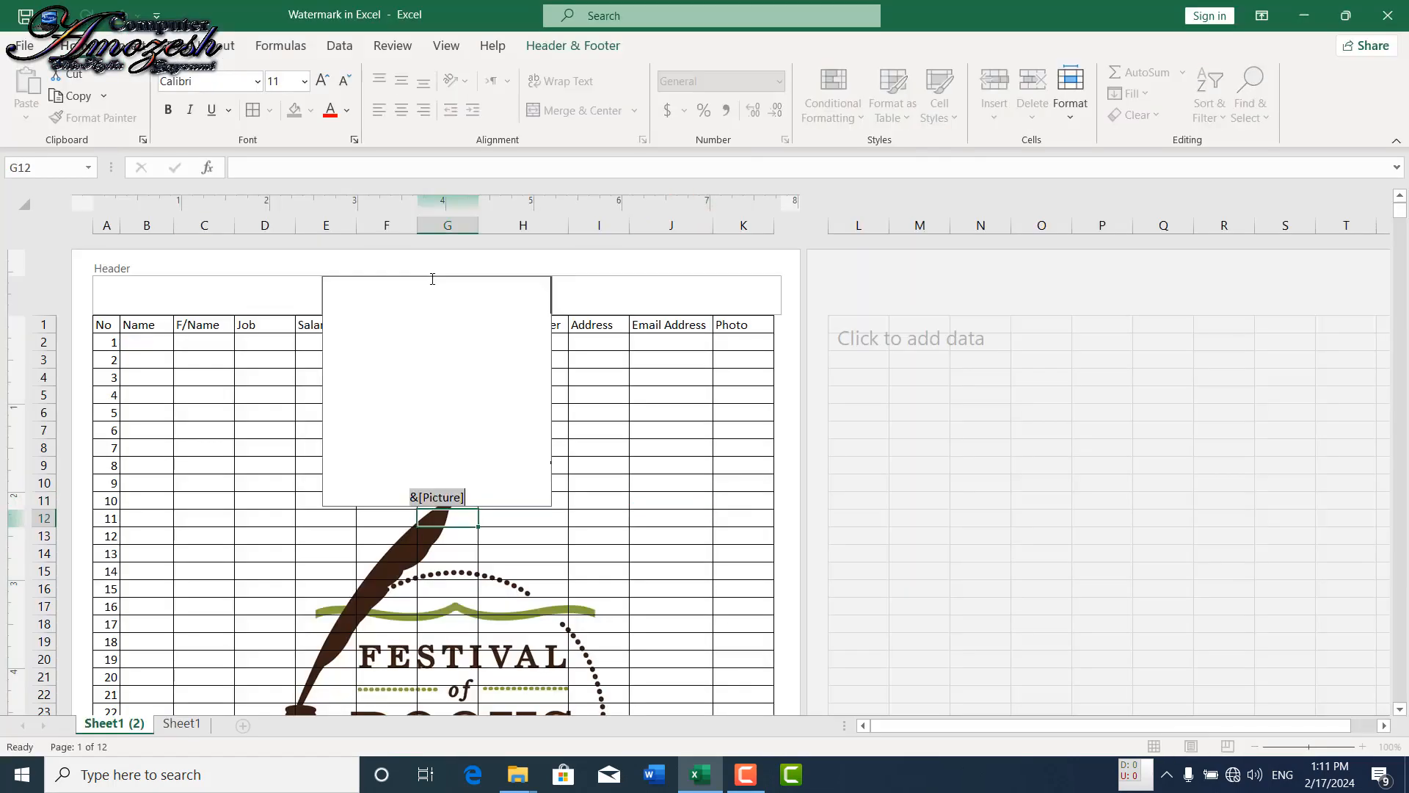
- Format the header picture with the Washout color setting so it appears as a faded watermark behind the table
{"action": "left_click", "coordinate": [566, 46]}
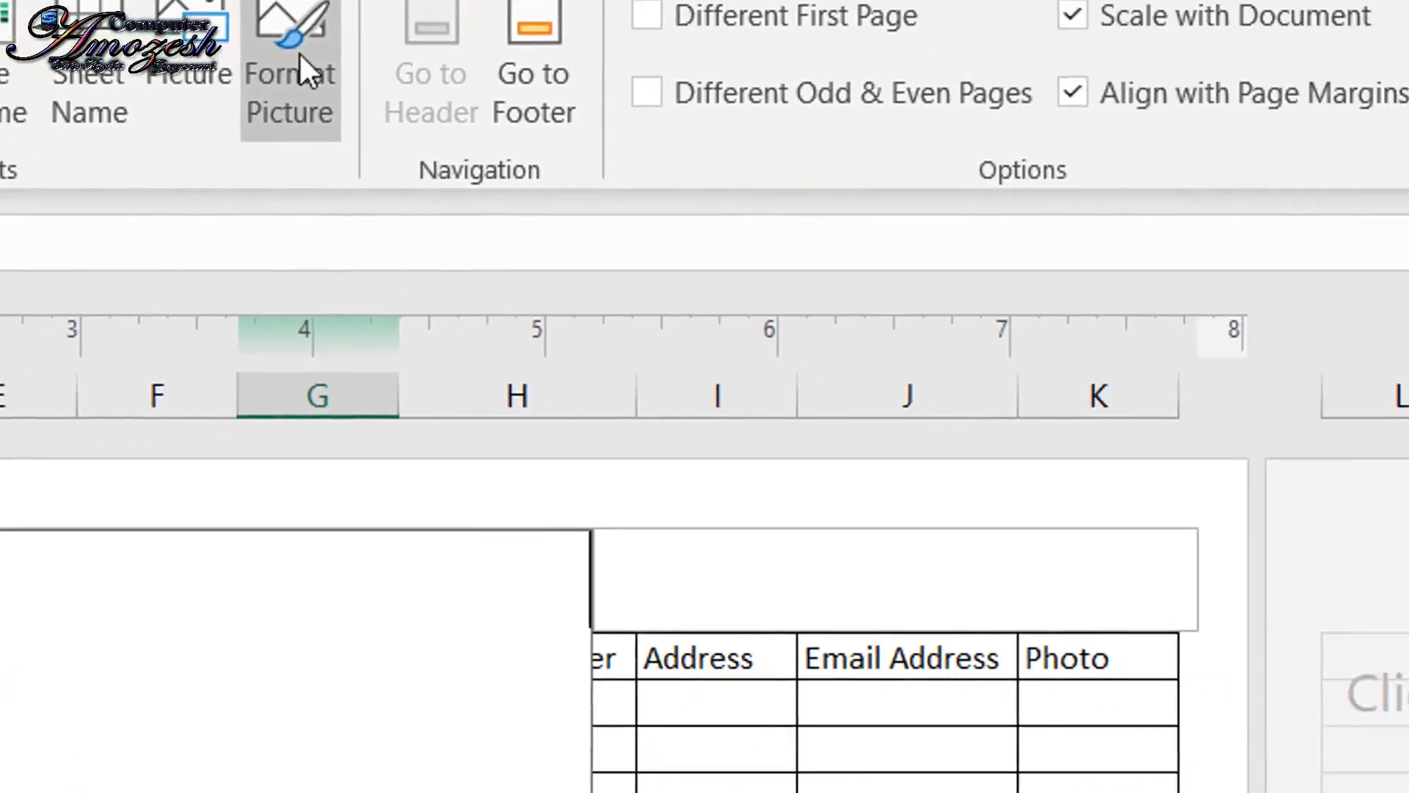
{"action": "left_click", "coordinate": [641, 253]}
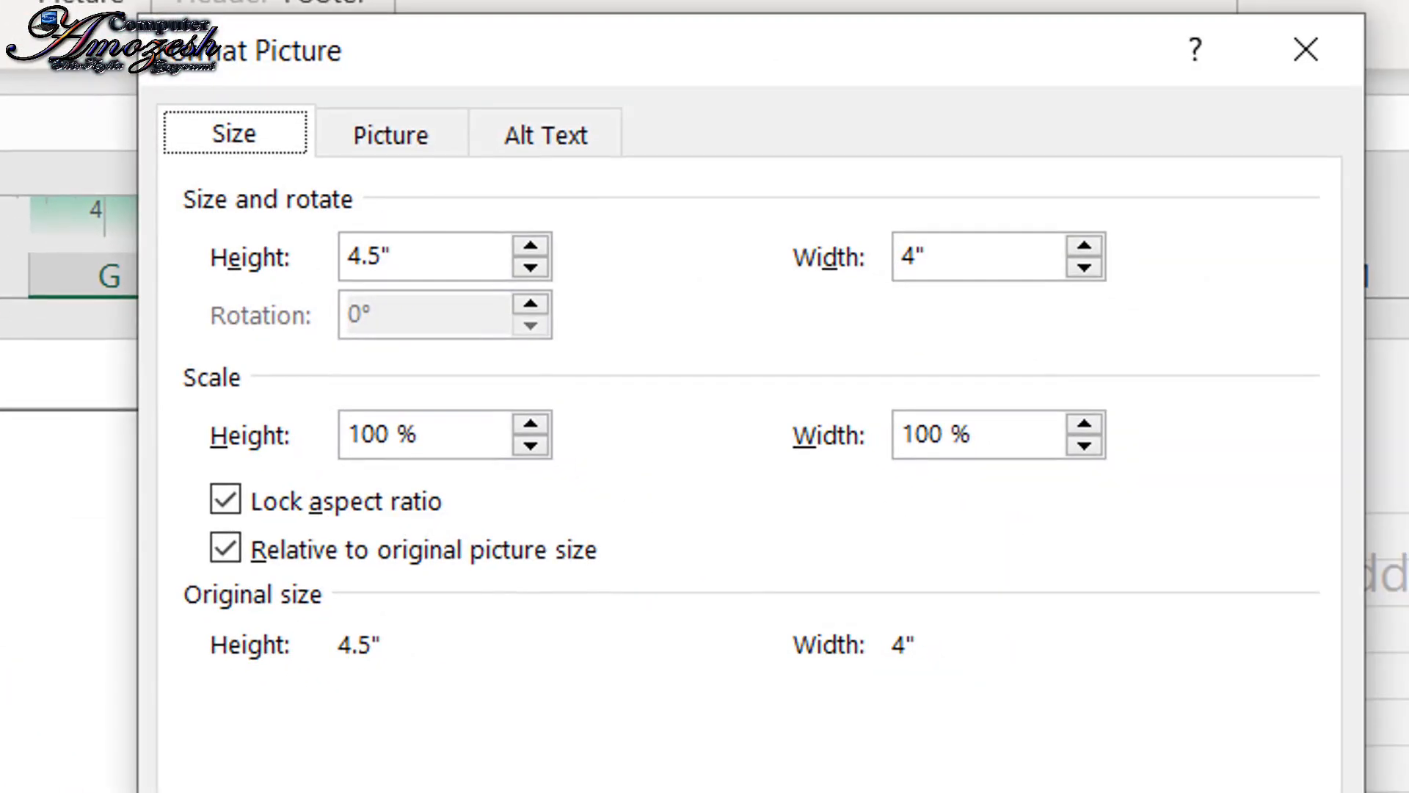
{"action": "left_click", "coordinate": [406, 133]}
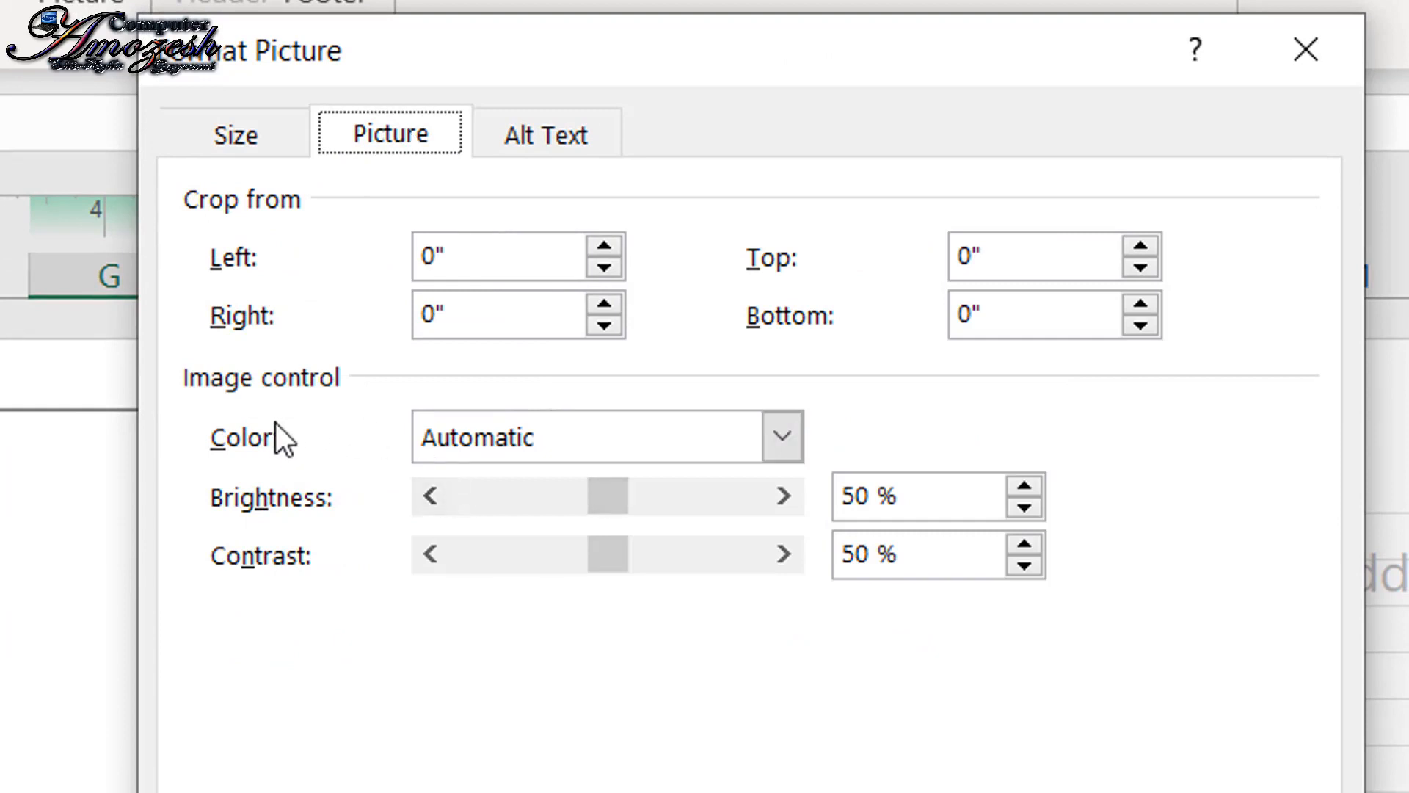
{"action": "left_click", "coordinate": [534, 435]}
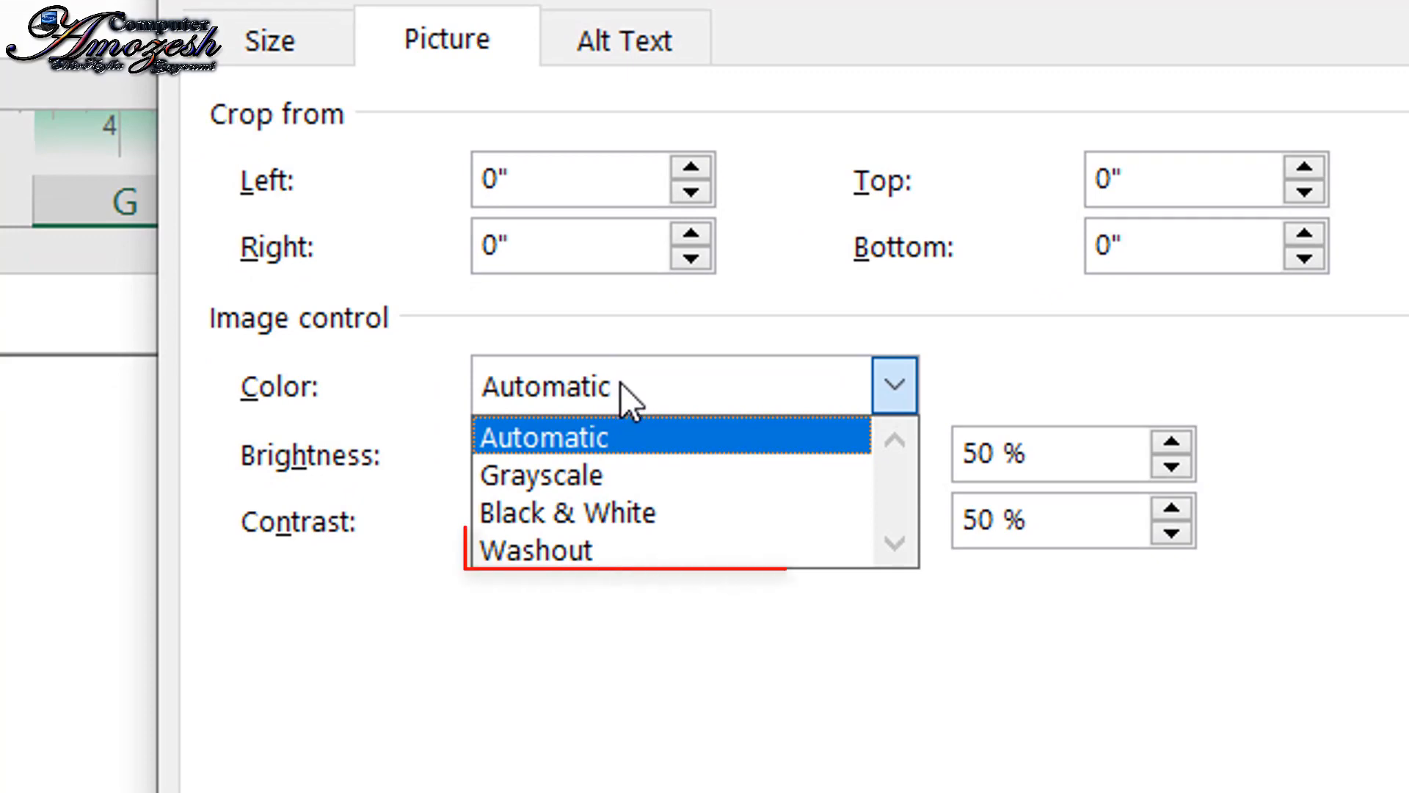
{"action": "left_click", "coordinate": [534, 551]}
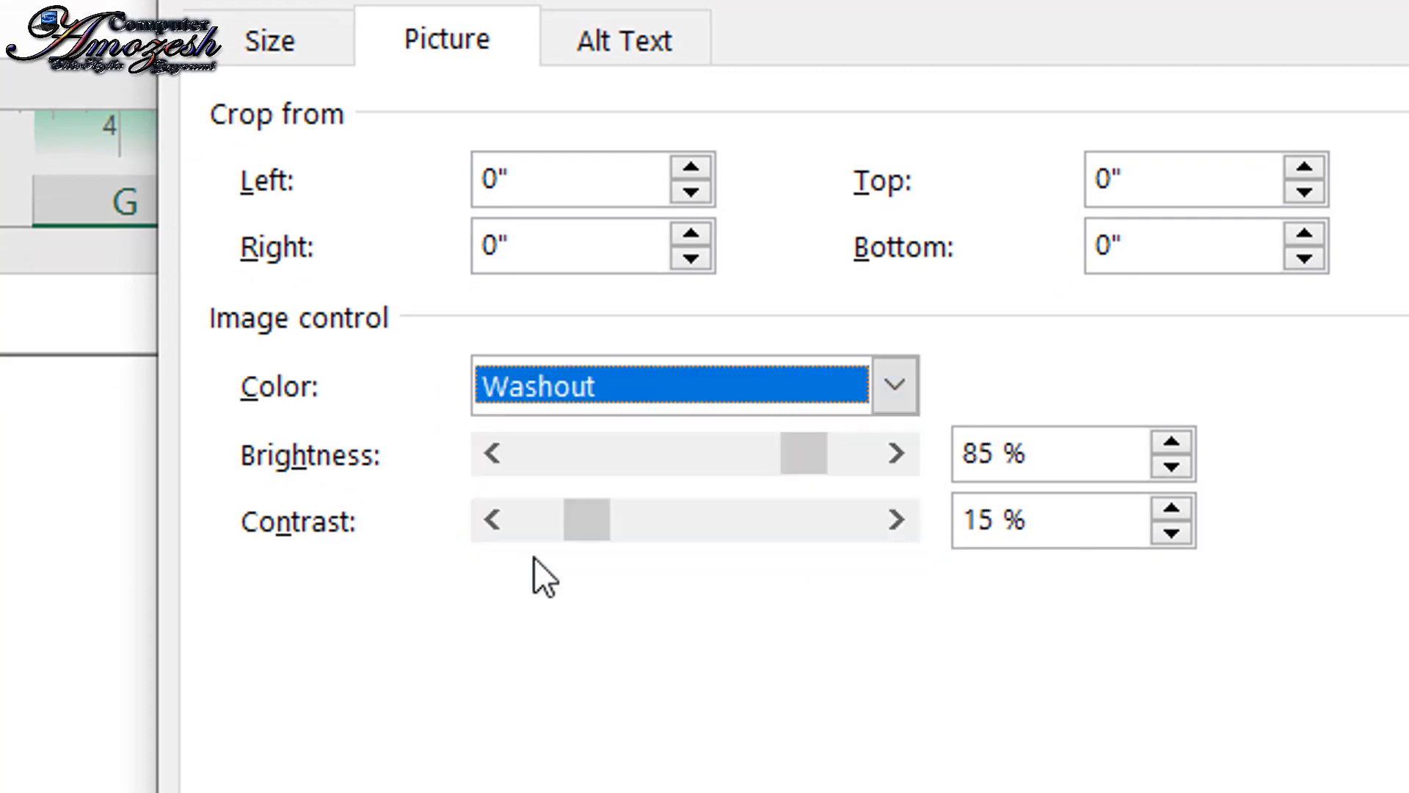
{"action": "key", "text": "Return"}
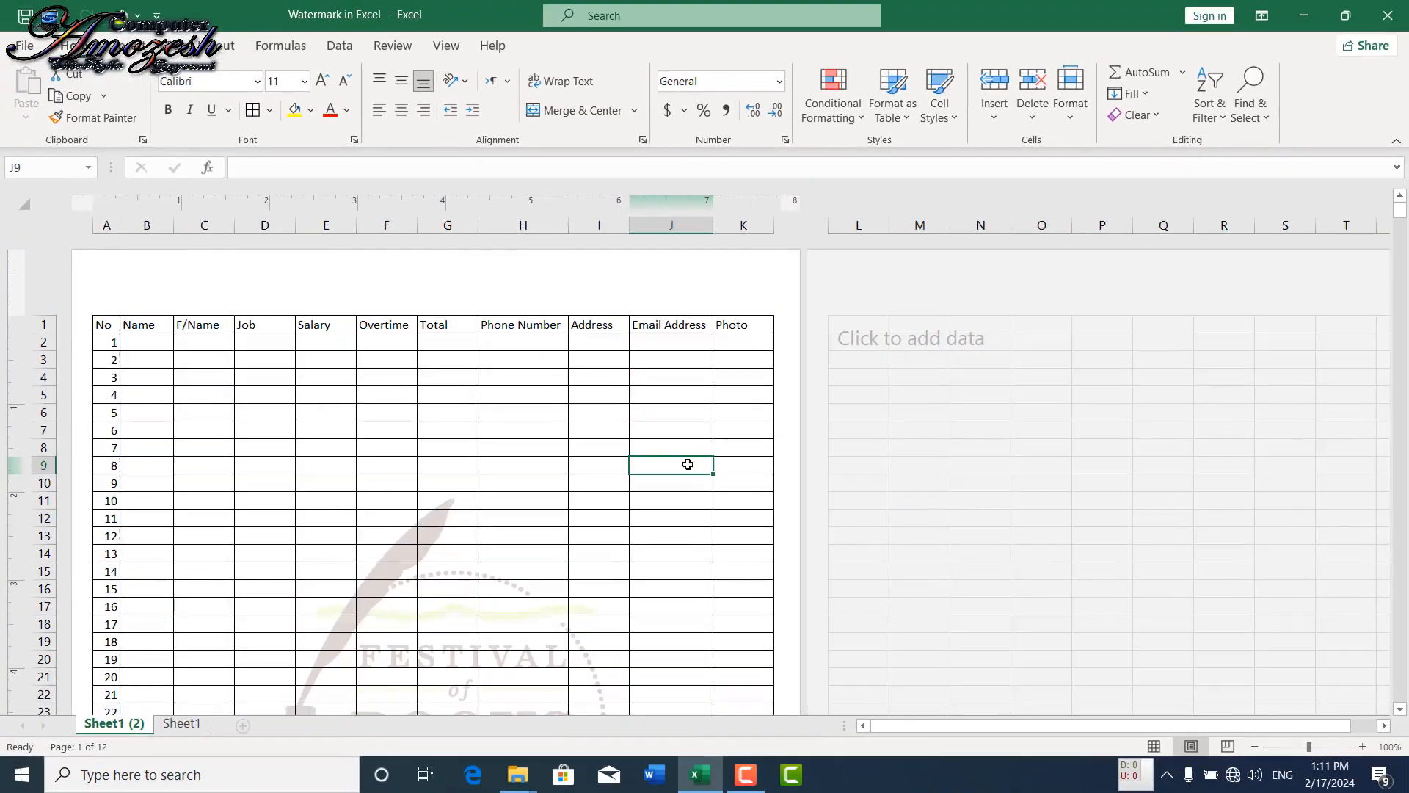
- Check the washed-out watermark across the sheet's pages in the print preview
{"action": "key", "text": "ctrl+p"}
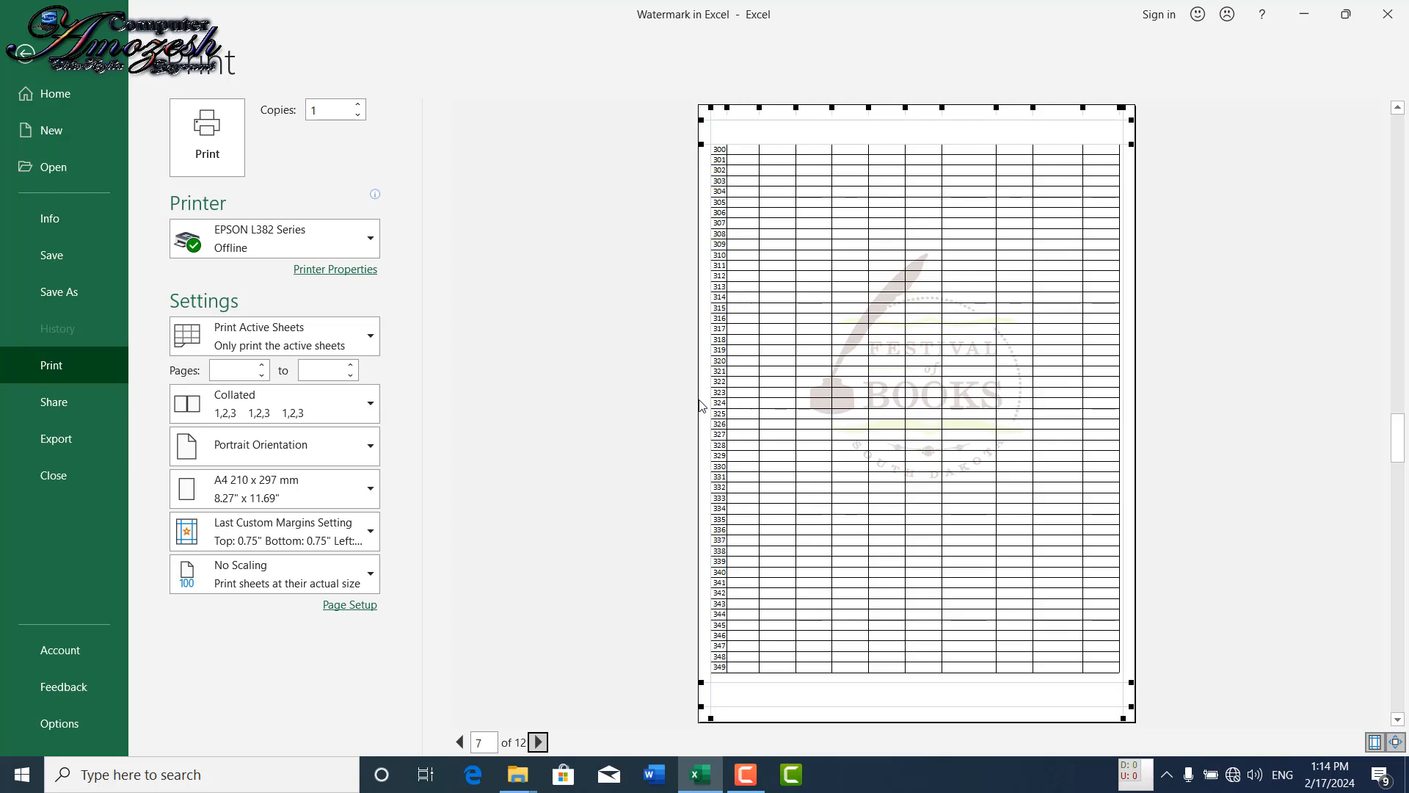
{"action": "left_click", "coordinate": [756, 784]}
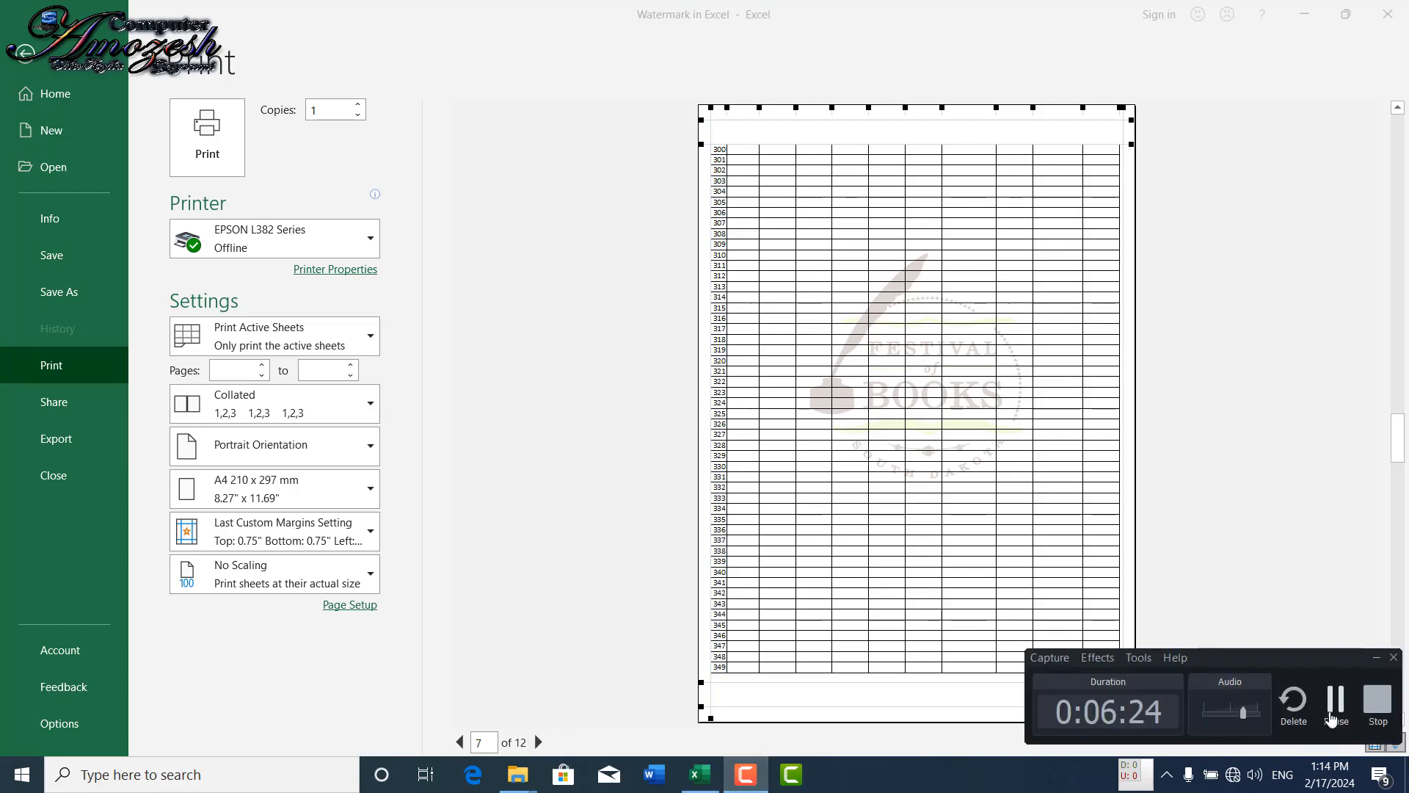